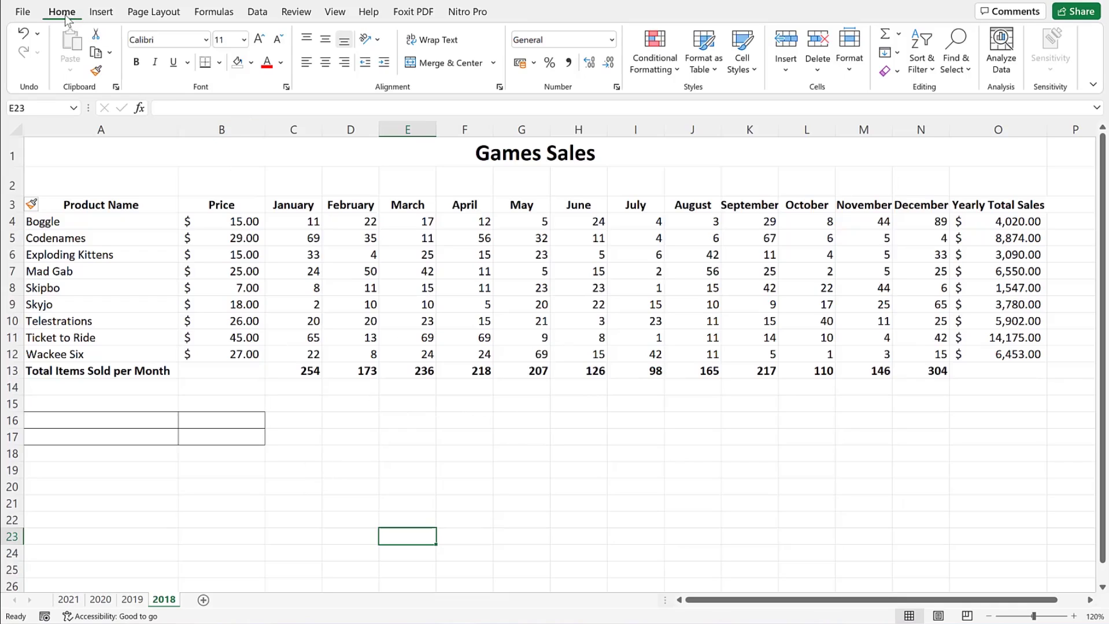
Start a column sparkline that uses the game prices in B4:B12 as its data range
{"action": "left_click", "coordinate": [101, 12]}
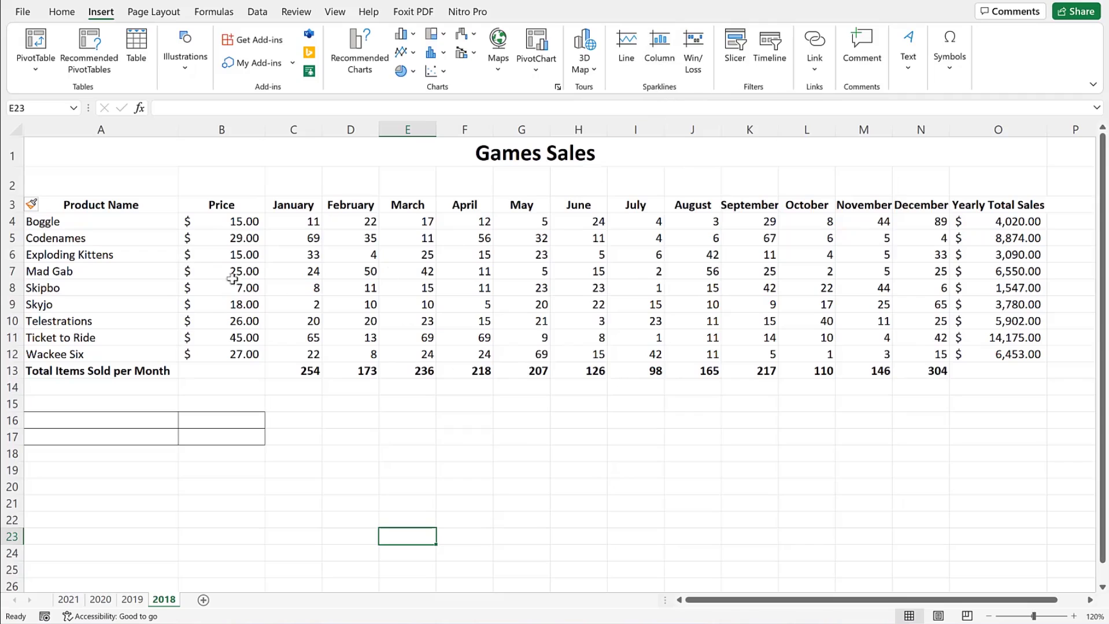
{"action": "left_click", "coordinate": [660, 62]}
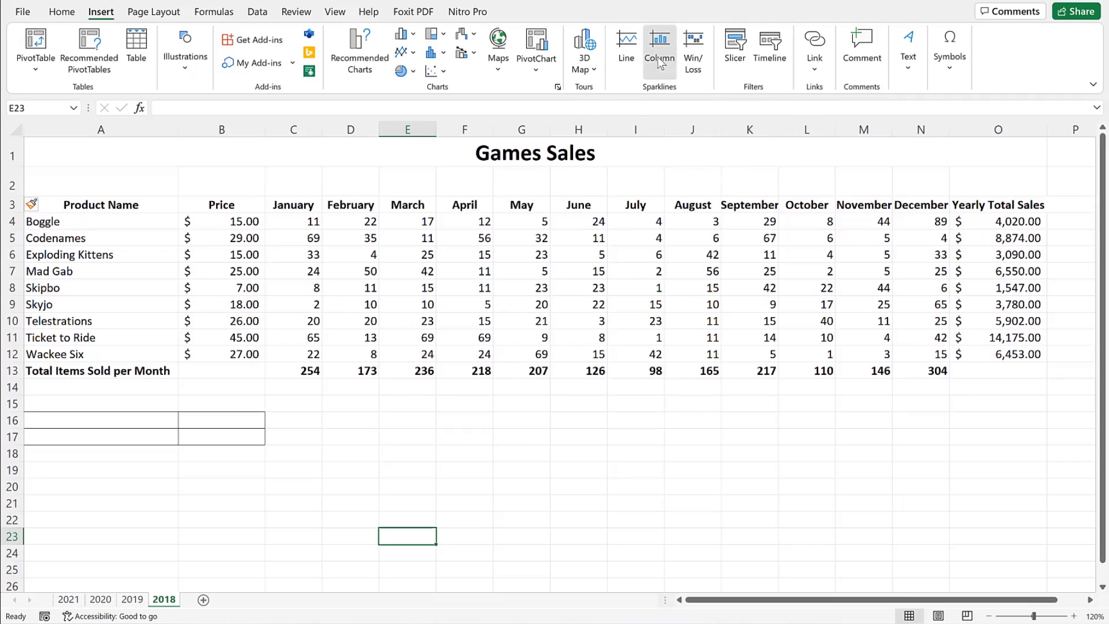
{"action": "left_click_drag", "start_coordinate": [682, 195], "coordinate": [691, 191]}
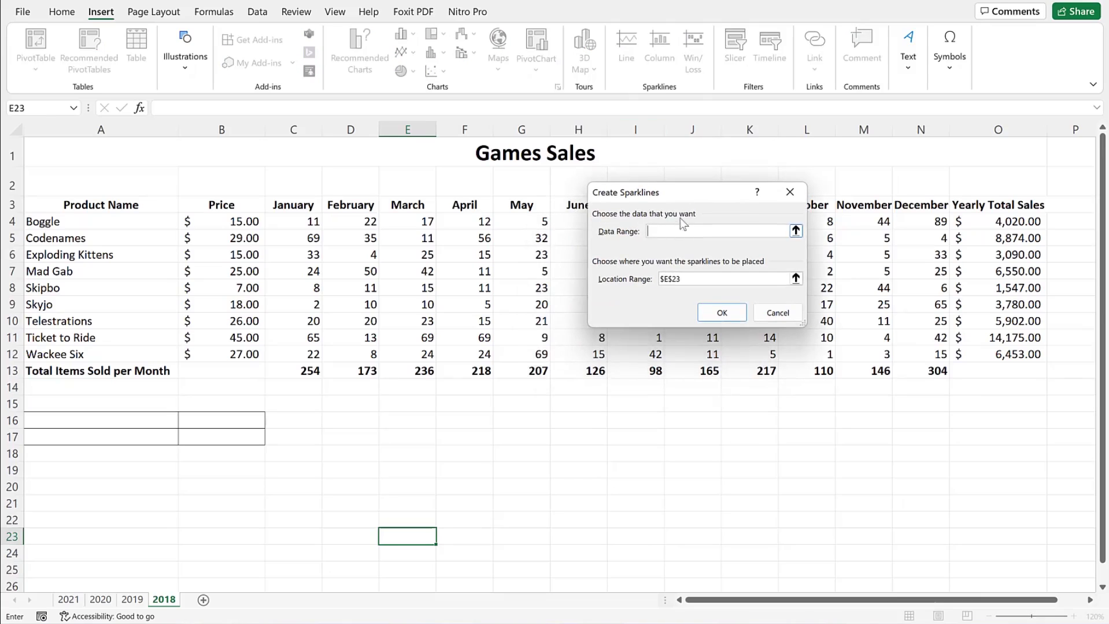
{"action": "left_click", "coordinate": [795, 234]}
{"action": "left_click", "coordinate": [229, 219]}
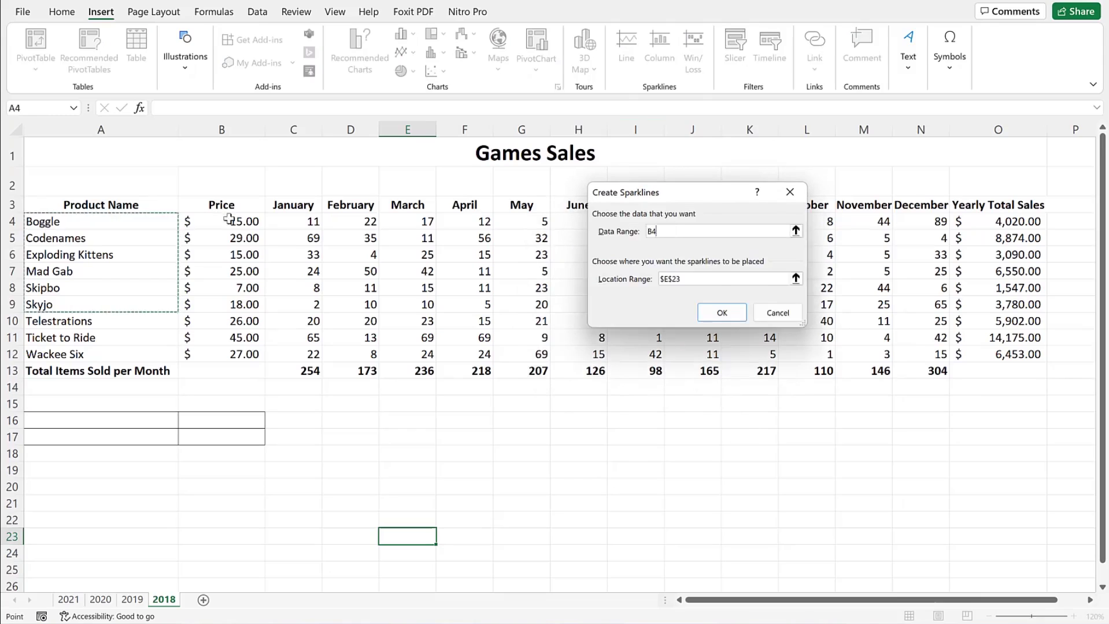
{"action": "left_click_drag", "start_coordinate": [229, 219], "coordinate": [235, 280]}
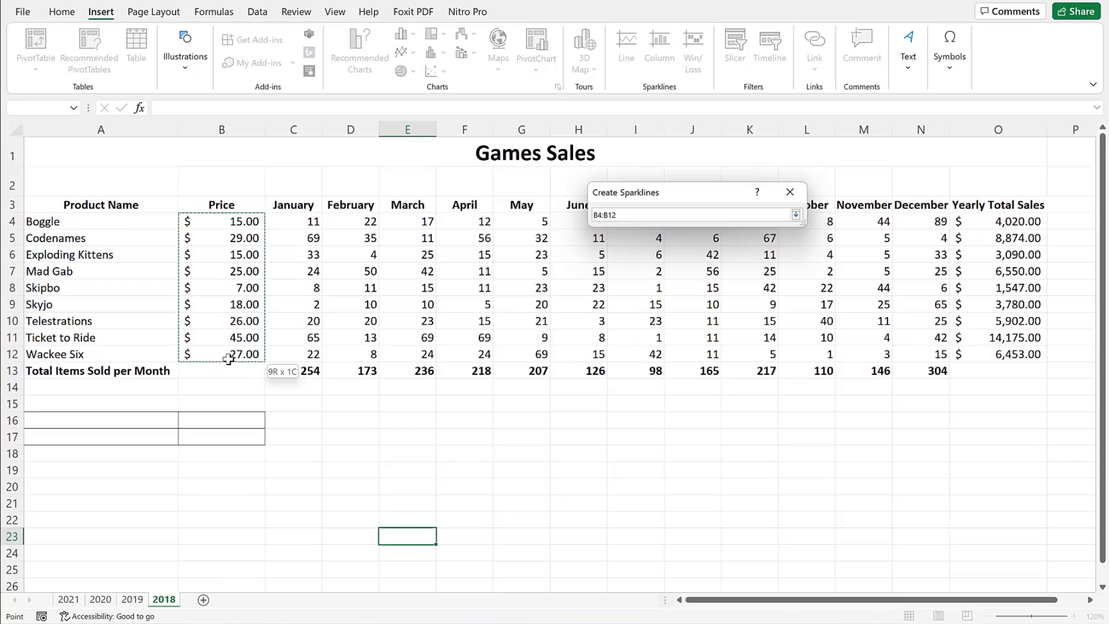
{"action": "left_click_drag", "start_coordinate": [228, 359], "coordinate": [228, 359]}
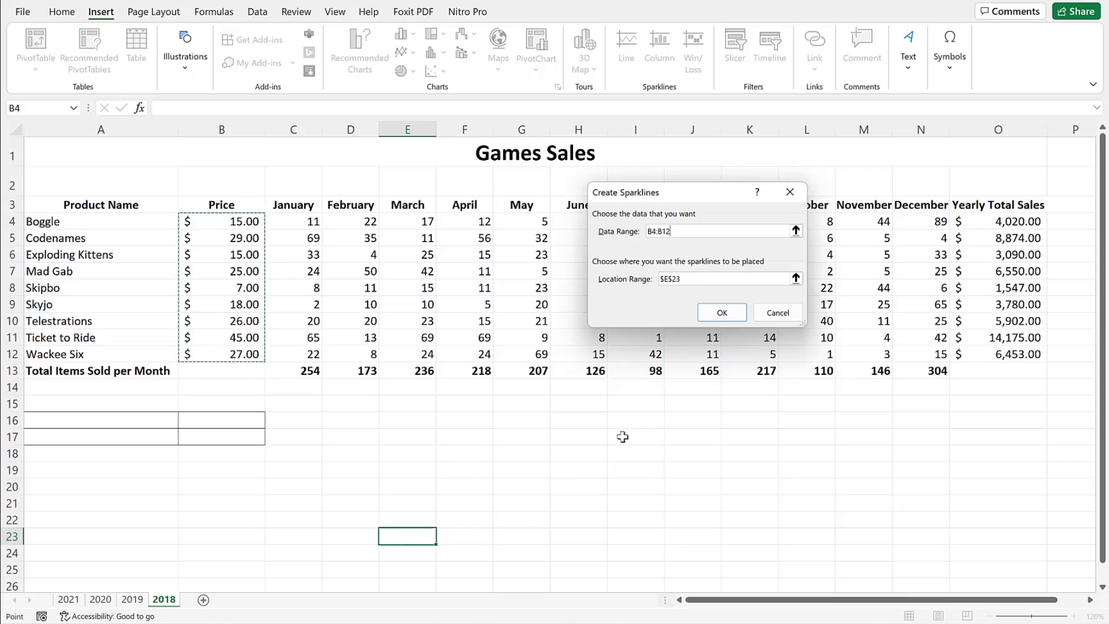
Place the column sparkline in cell B2, above the Price heading, and create it
{"action": "left_click", "coordinate": [795, 279]}
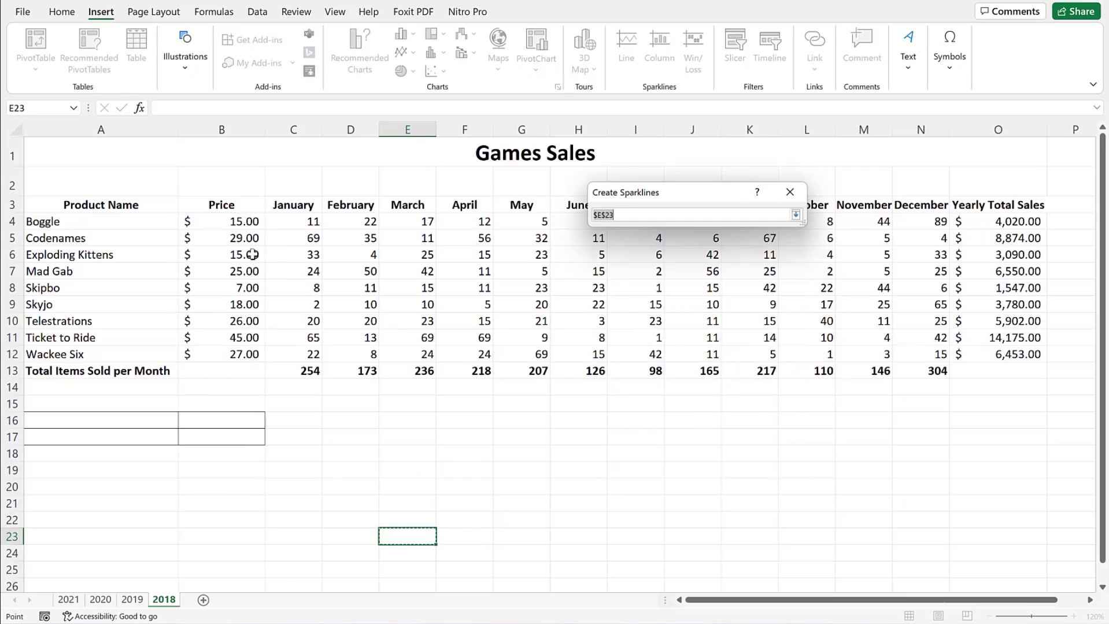
{"action": "left_click", "coordinate": [229, 184]}
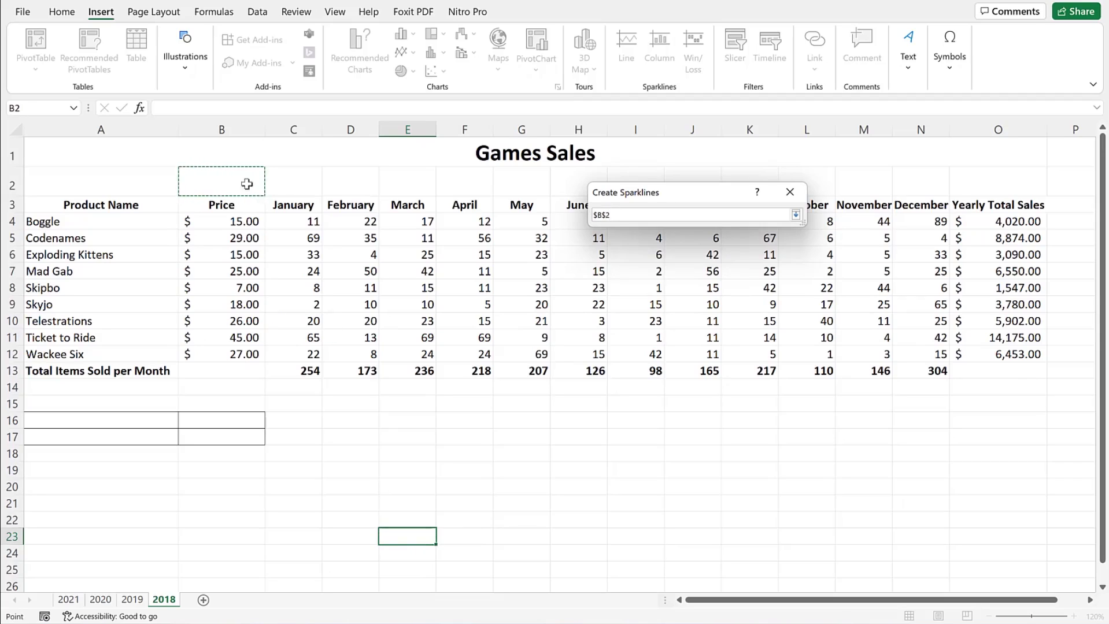
{"action": "left_click", "coordinate": [797, 216]}
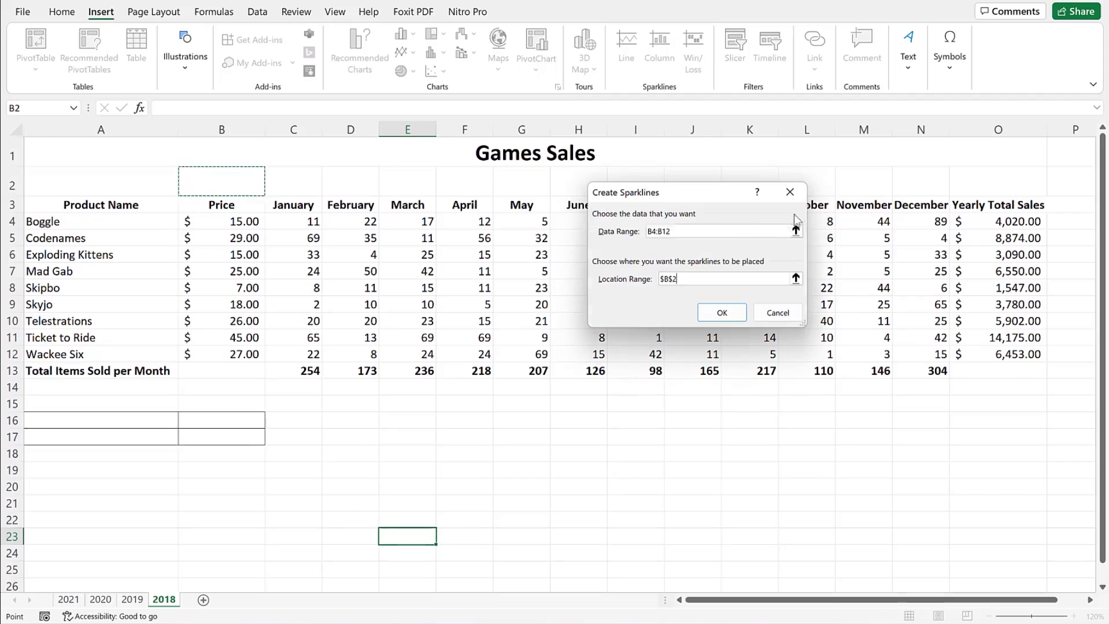
{"action": "left_click", "coordinate": [722, 313]}
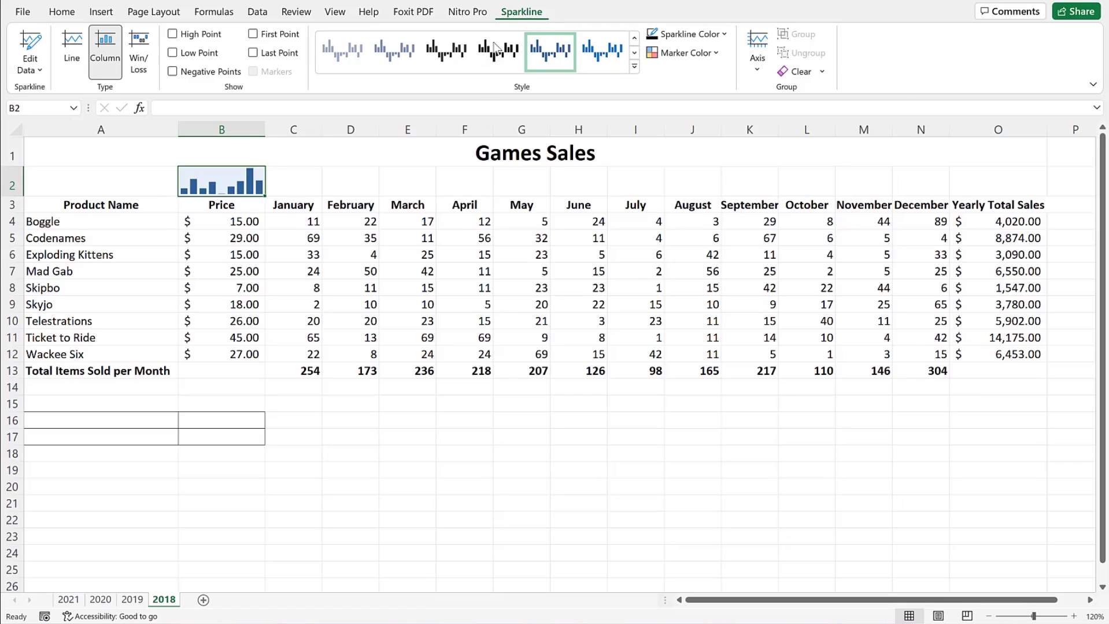
Apply a dark gold style from the style gallery to the sparkline in B2
{"action": "left_click", "coordinate": [567, 58]}
{"action": "left_click", "coordinate": [634, 68]}
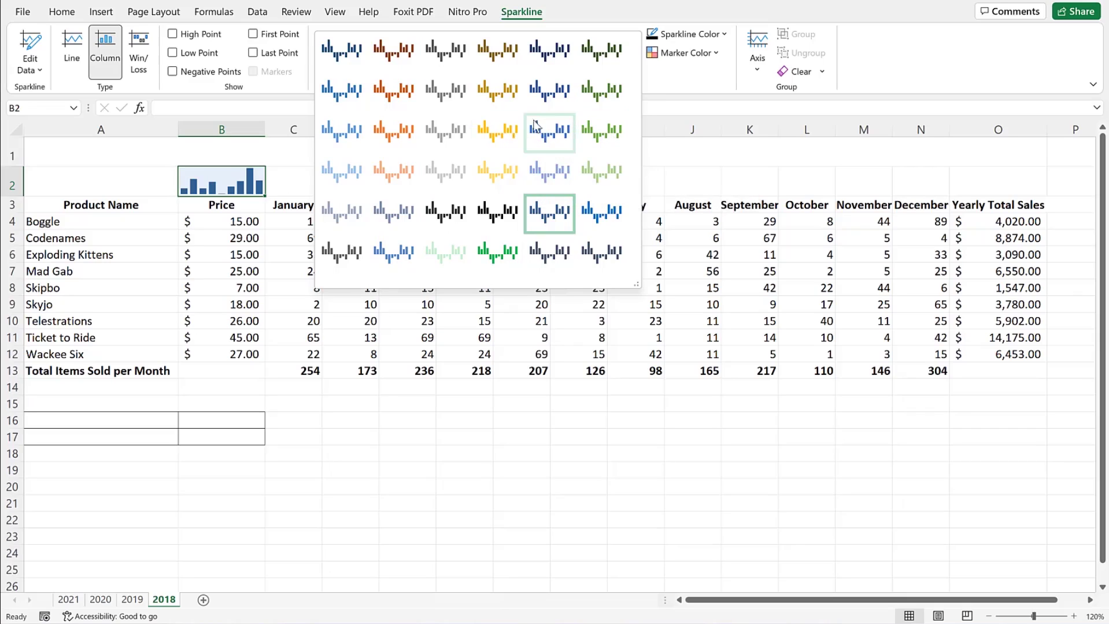
{"action": "left_click", "coordinate": [507, 90]}
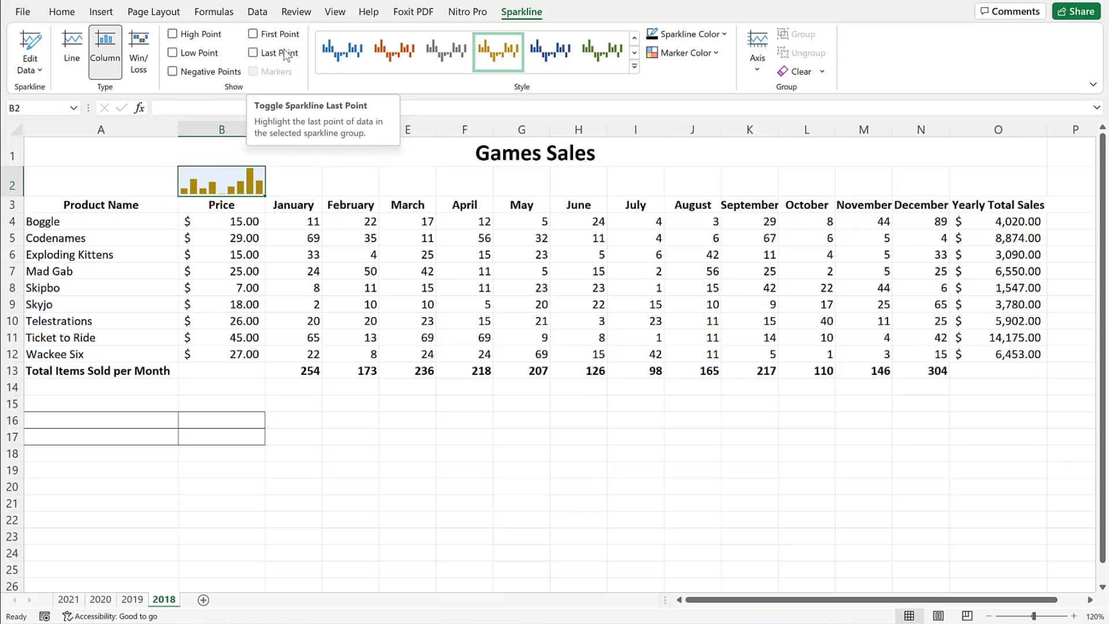
Highlight the first, last, high, low and negative points in the price sparkline
{"action": "left_click", "coordinate": [255, 36]}
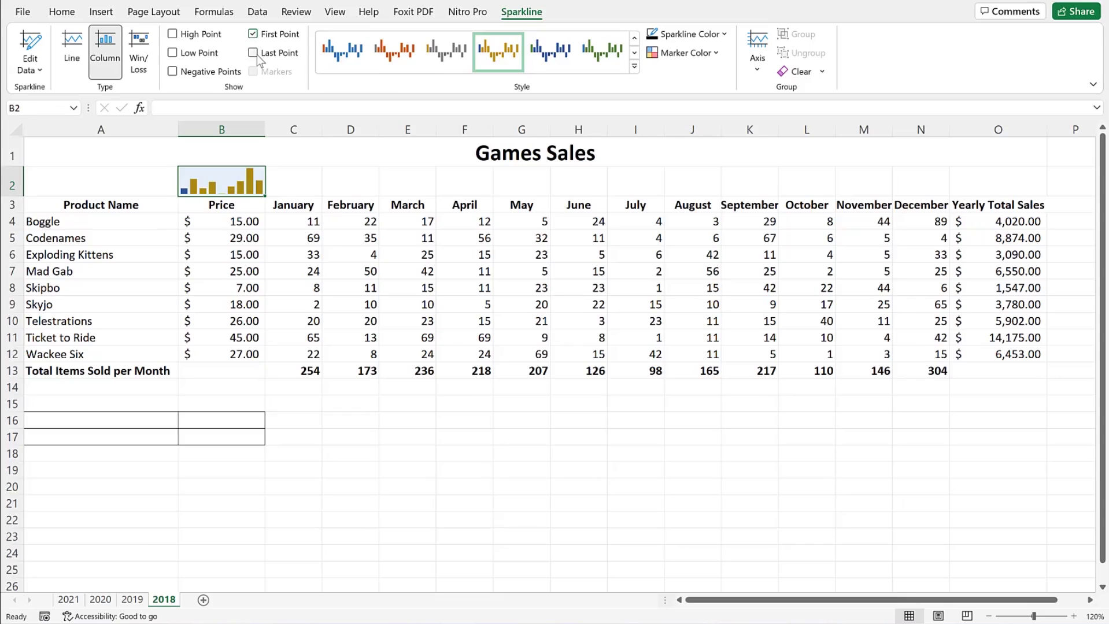
{"action": "left_click", "coordinate": [254, 54]}
{"action": "left_click", "coordinate": [173, 35]}
{"action": "left_click", "coordinate": [172, 53]}
{"action": "left_click", "coordinate": [173, 72]}
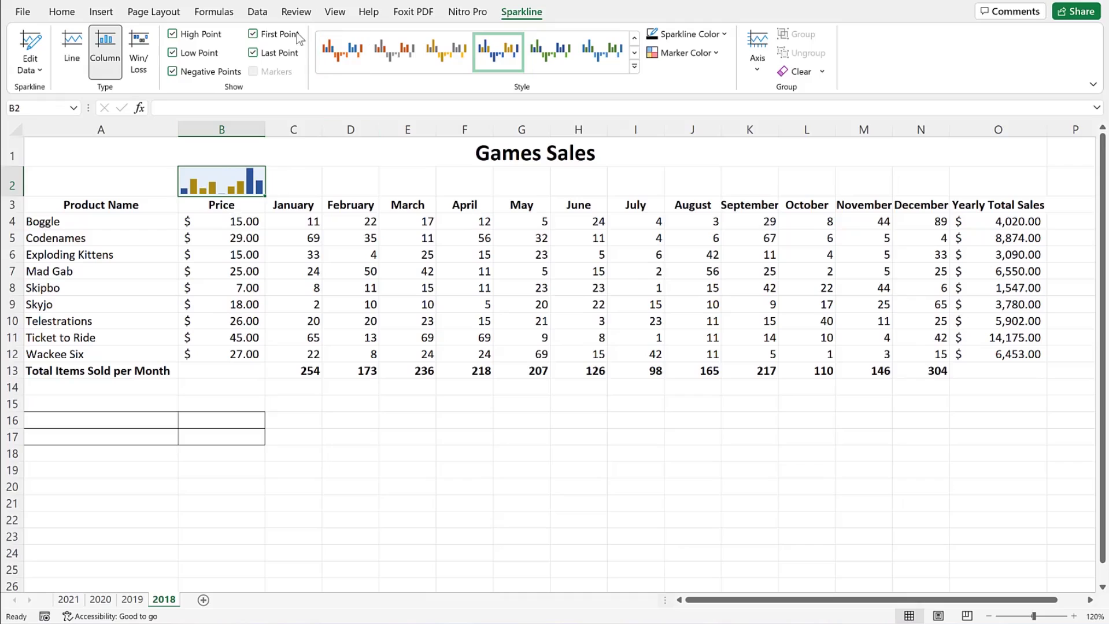
Set the marker color of the sparkline's high point to orange
{"action": "left_click", "coordinate": [717, 52]}
{"action": "mouse_move", "coordinate": [714, 74]}
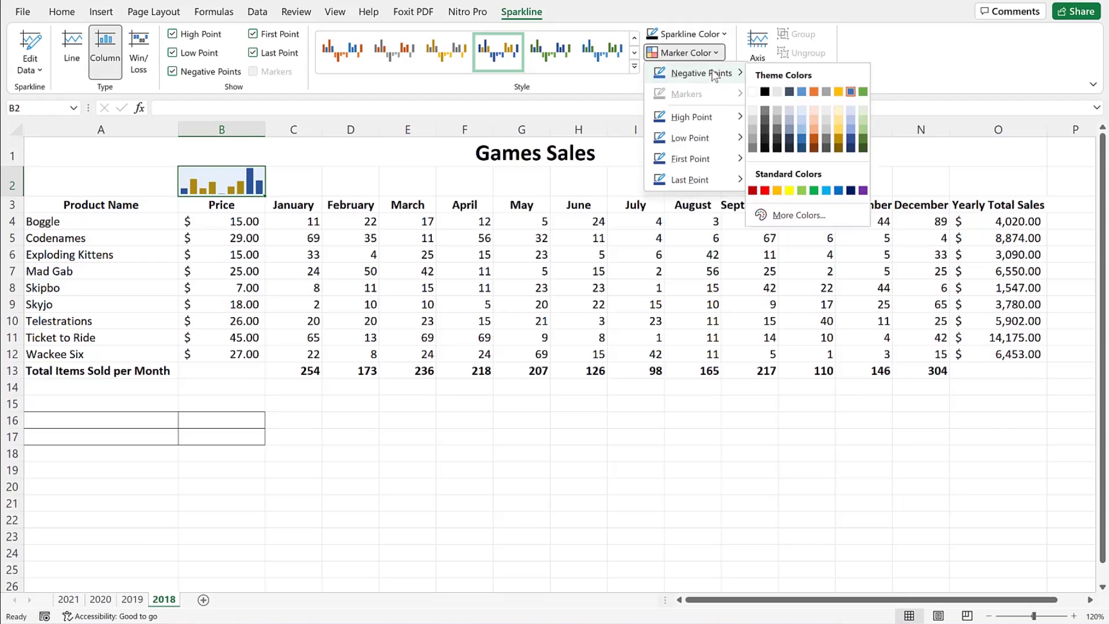
{"action": "mouse_move", "coordinate": [693, 116]}
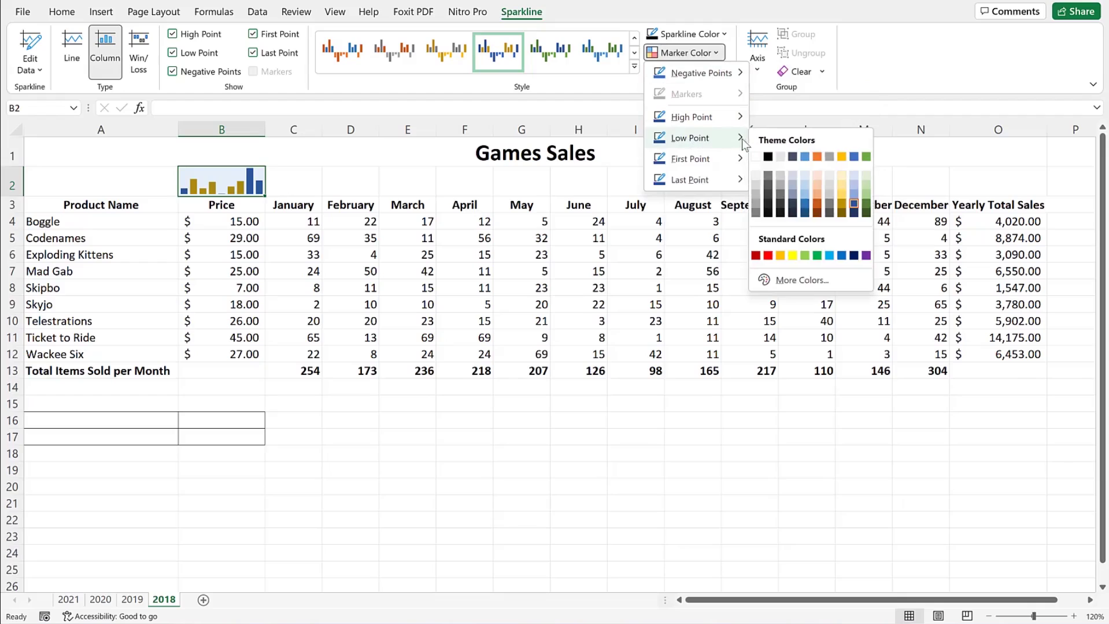
{"action": "mouse_move", "coordinate": [683, 183]}
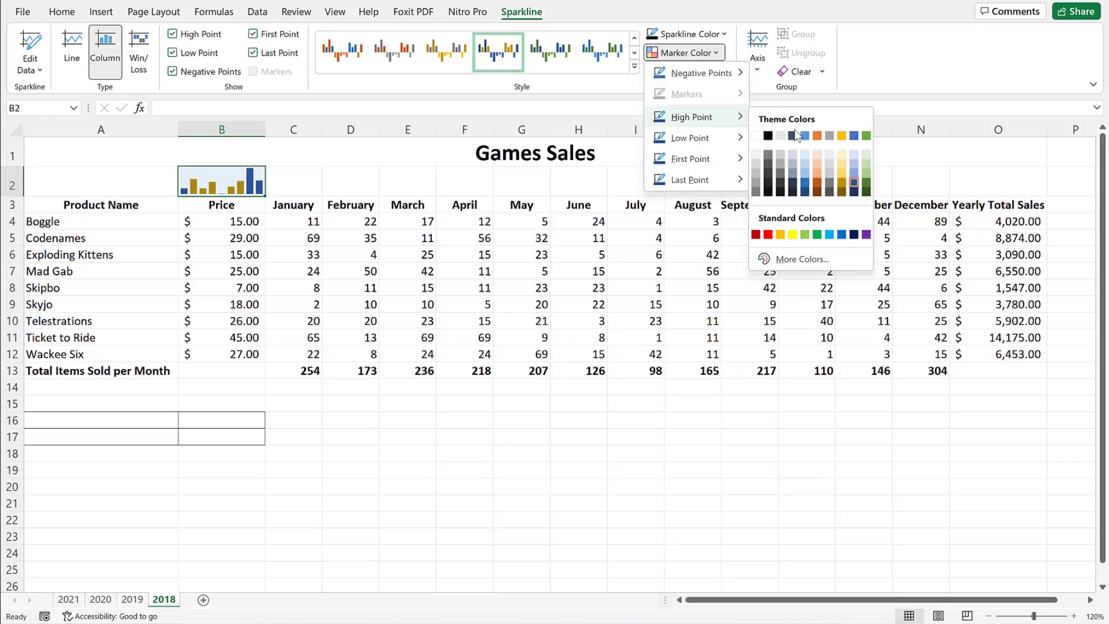
{"action": "left_click", "coordinate": [816, 136]}
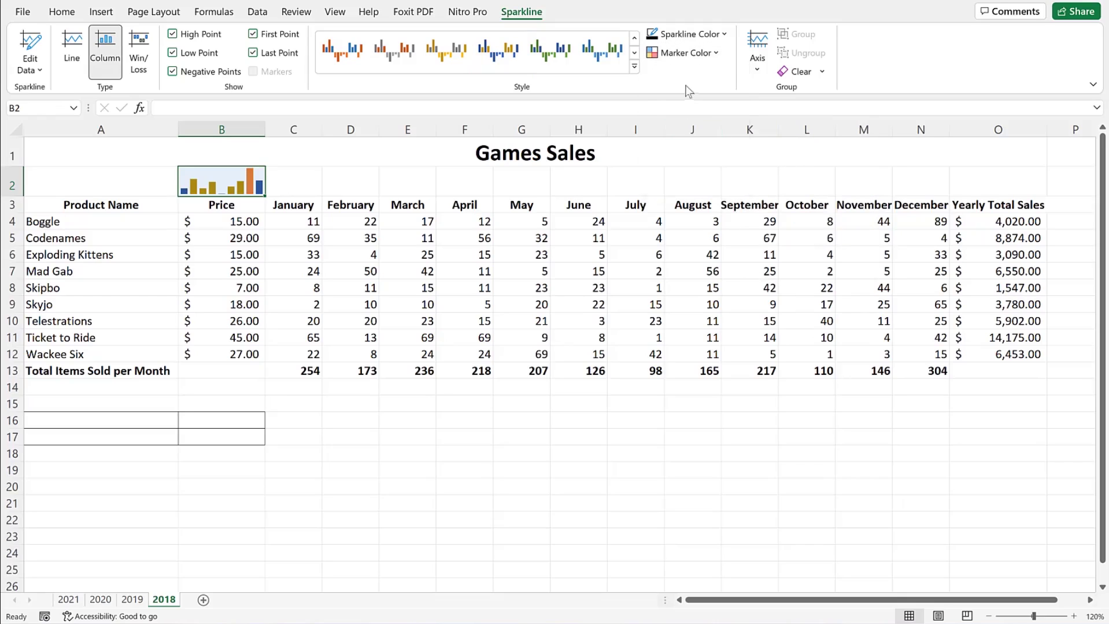
Color the sparkline's low point green and its first point black
{"action": "left_click", "coordinate": [715, 52]}
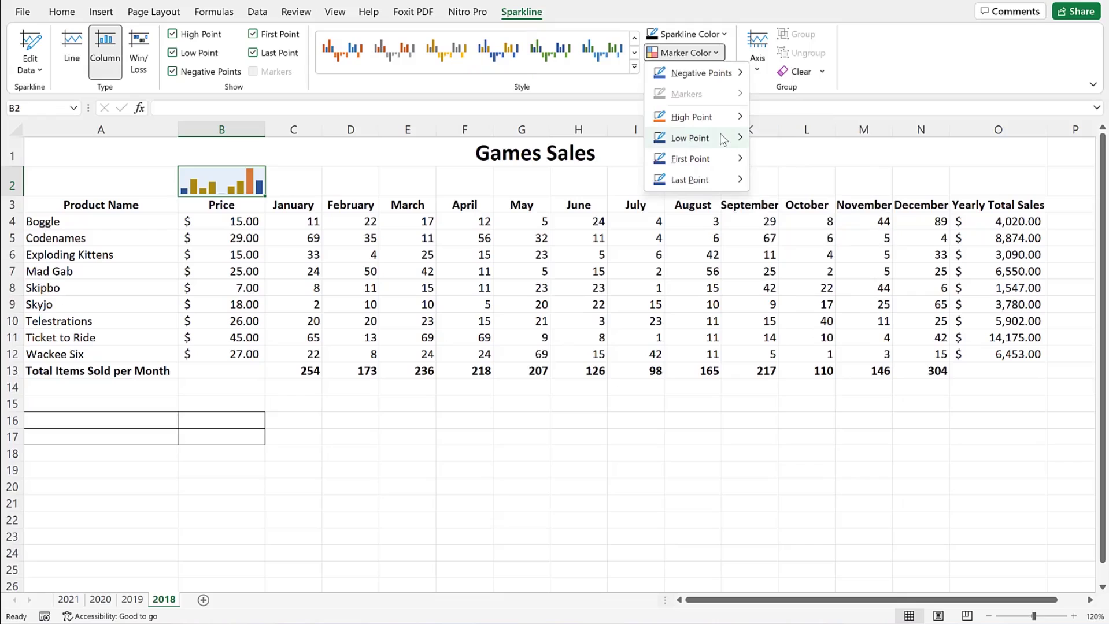
{"action": "mouse_move", "coordinate": [723, 139]}
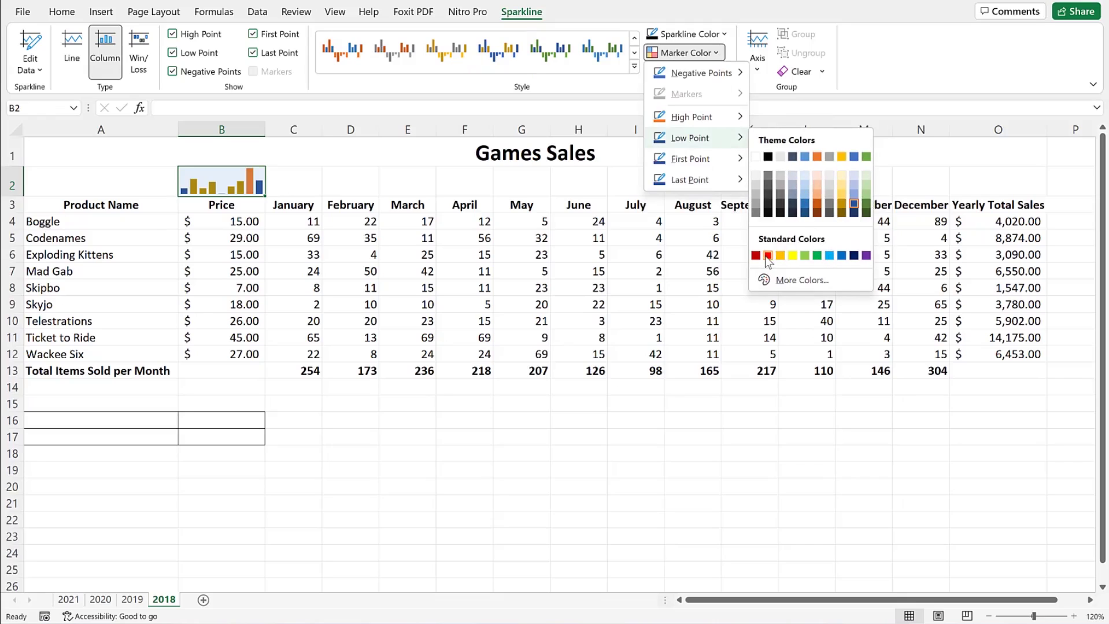
{"action": "left_click", "coordinate": [824, 256]}
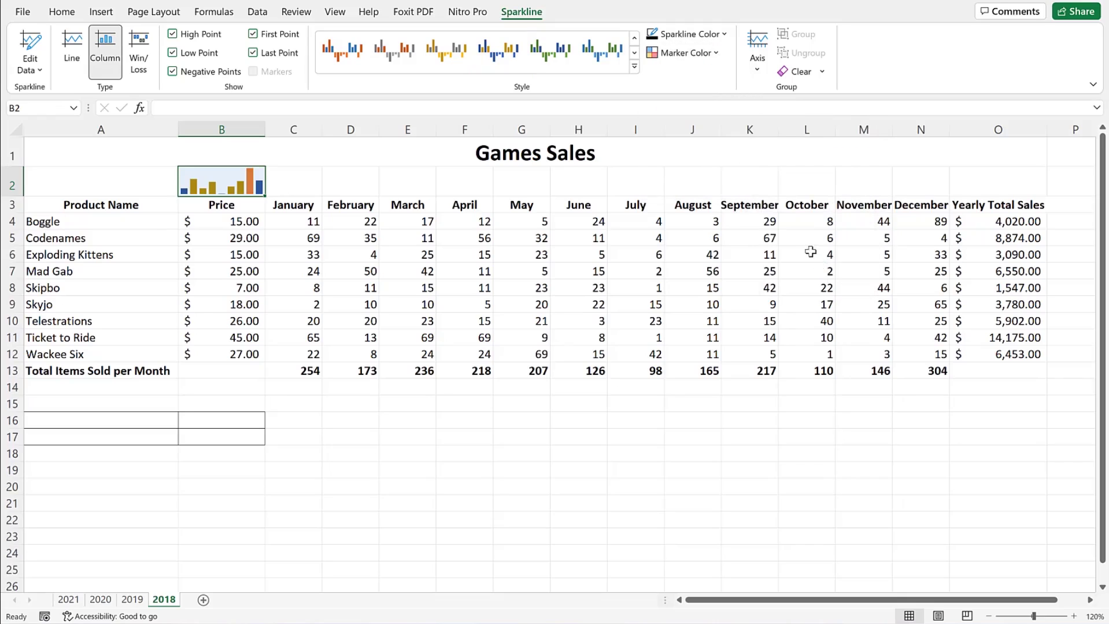
{"action": "left_click", "coordinate": [717, 53]}
{"action": "mouse_move", "coordinate": [728, 158]}
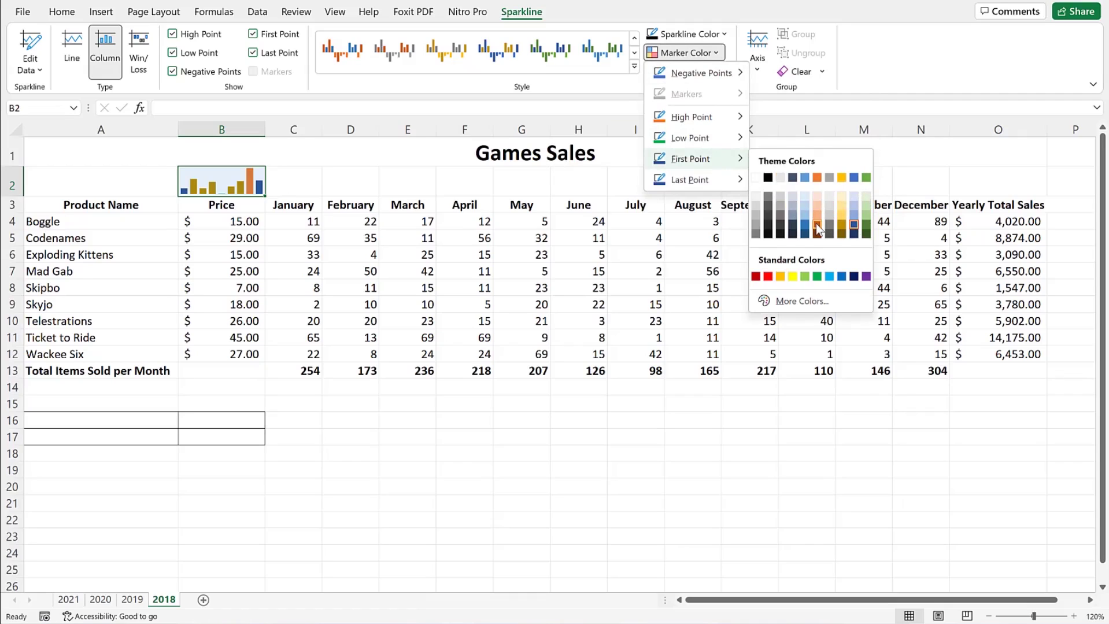
{"action": "left_click", "coordinate": [768, 233]}
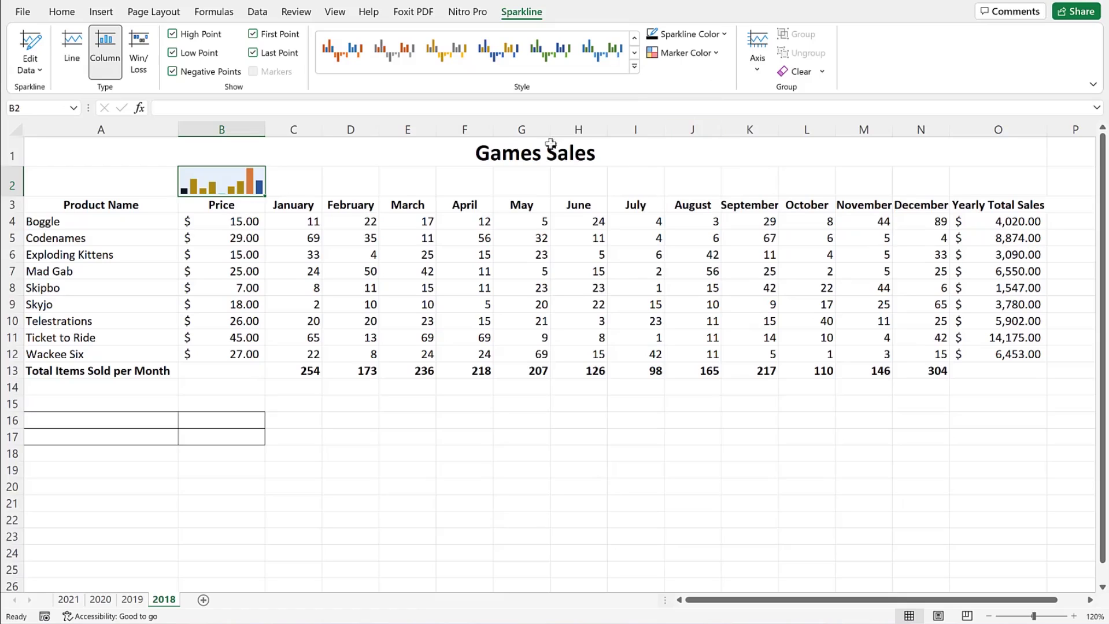
Change the Skyjo price in B9 to -18 and make row 2 taller to enlarge the sparkline
{"action": "left_click", "coordinate": [224, 308]}
{"action": "double_click", "coordinate": [222, 304]}
{"action": "type", "text": "-18"}
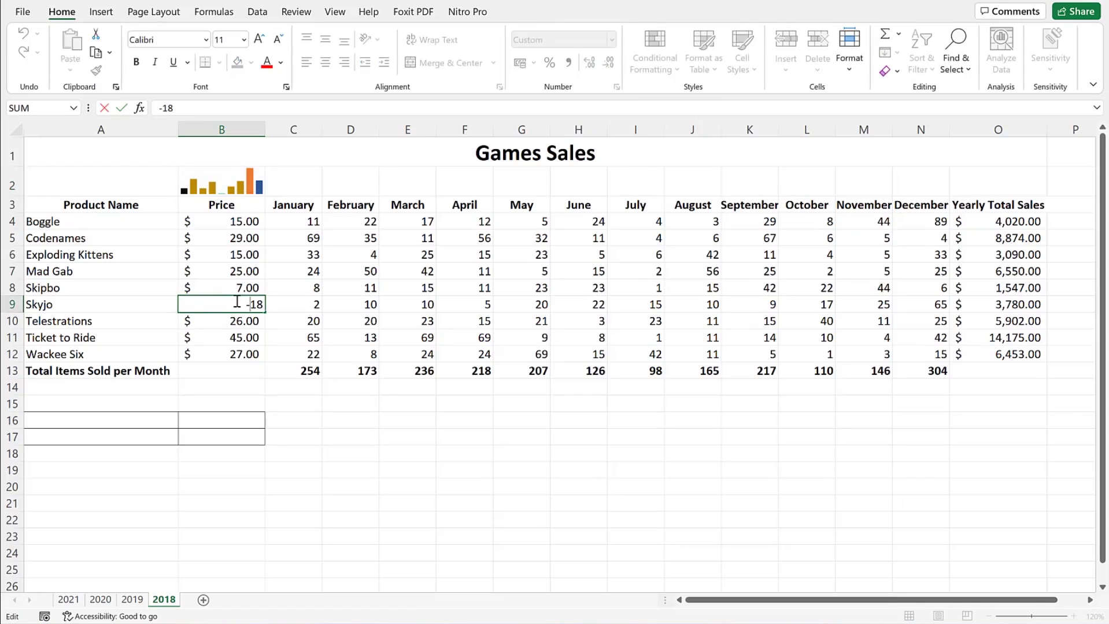
{"action": "key", "text": "Return"}
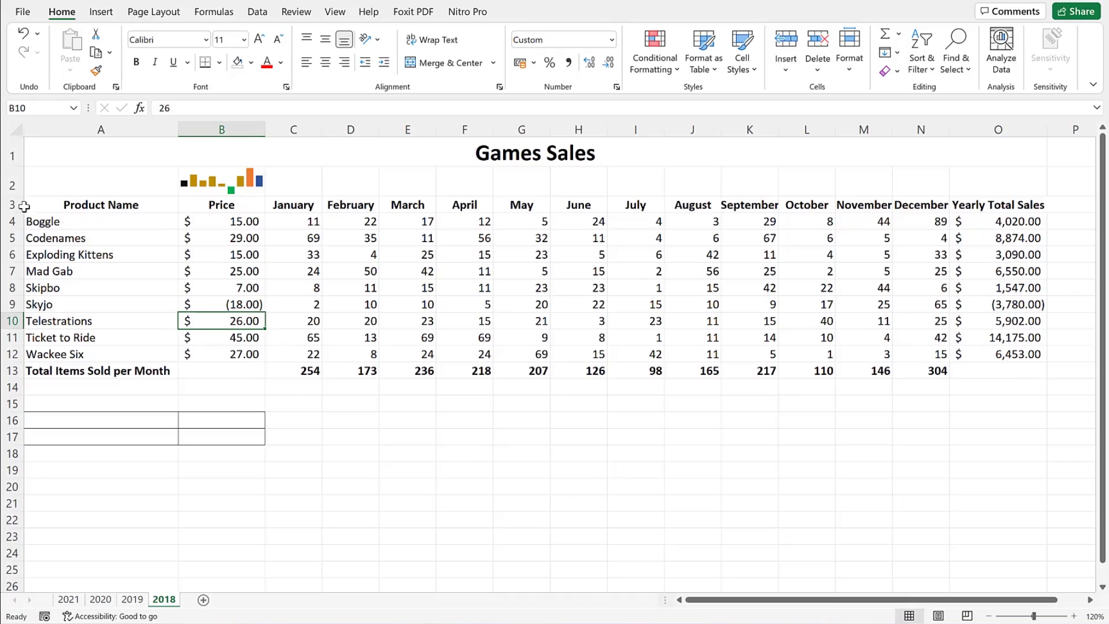
{"action": "left_click_drag", "start_coordinate": [21, 195], "coordinate": [23, 235]}
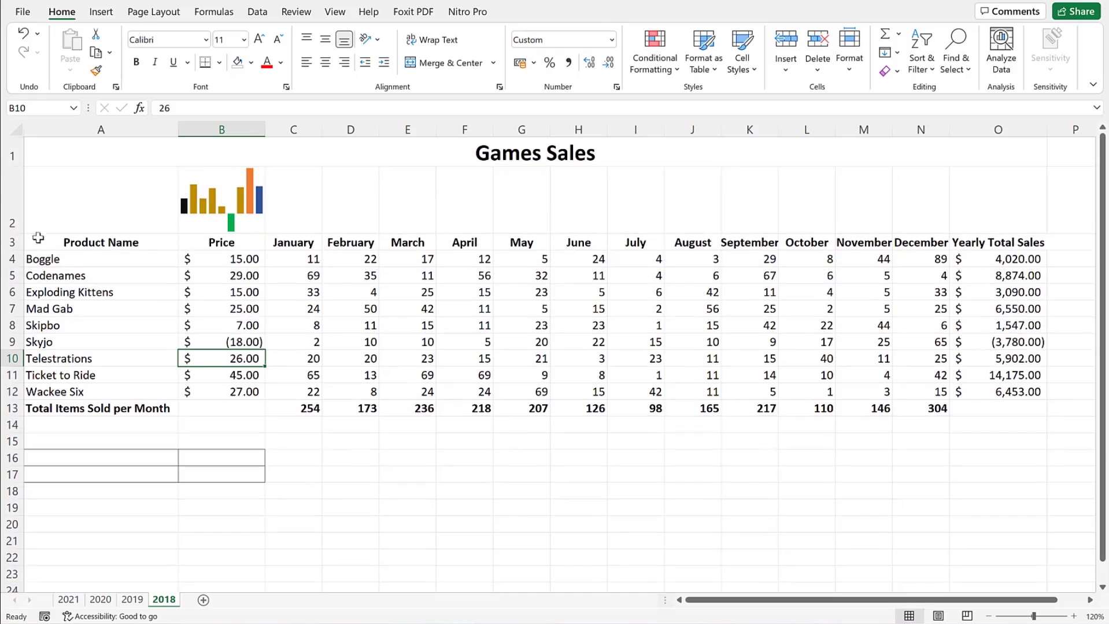
Set the marker color for negative points of the sparkline in B2 to red
{"action": "left_click", "coordinate": [231, 226]}
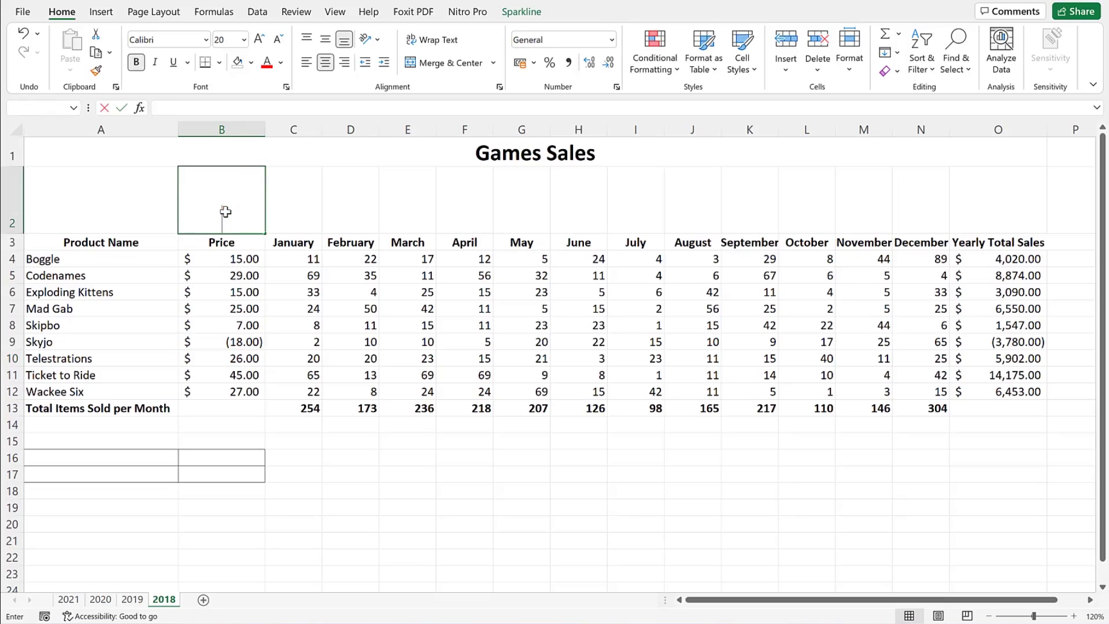
{"action": "left_click", "coordinate": [273, 240]}
{"action": "left_click", "coordinate": [245, 205]}
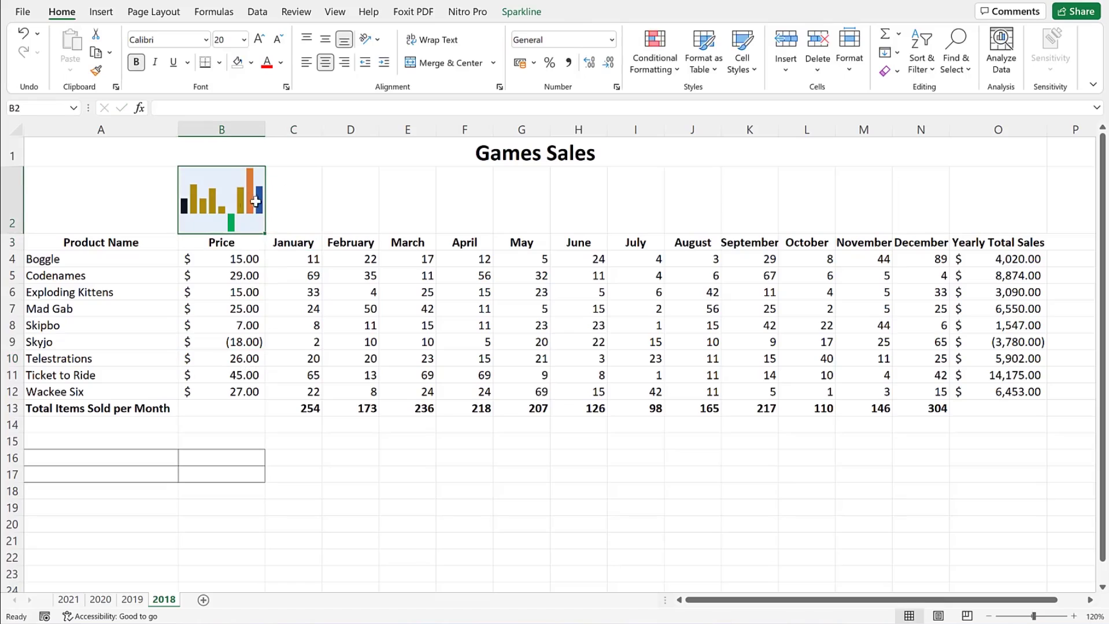
{"action": "left_click", "coordinate": [523, 11]}
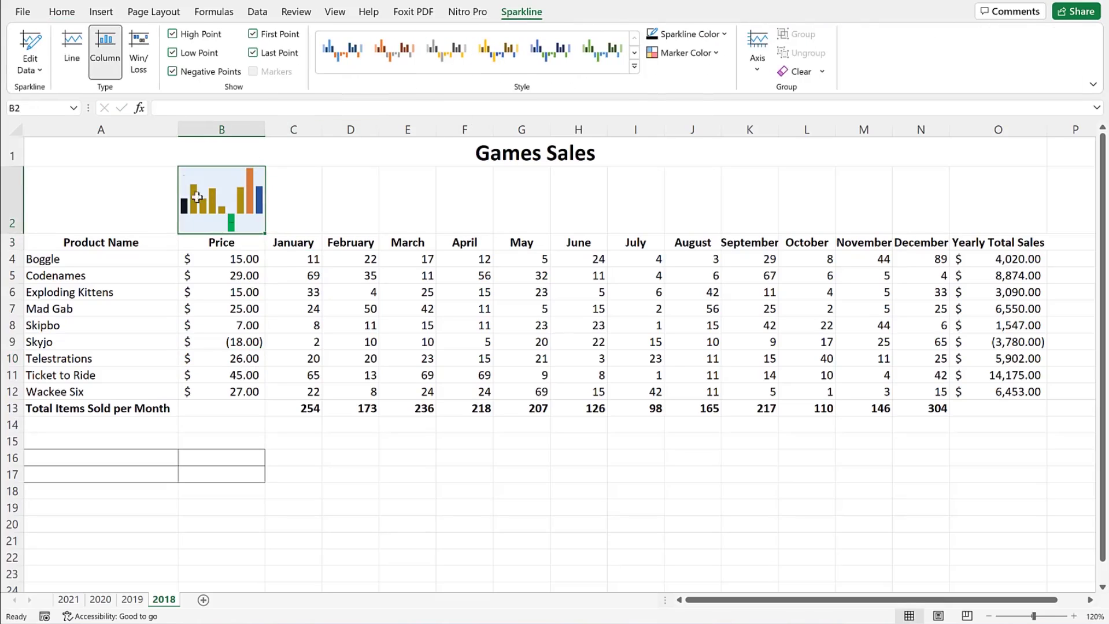
{"action": "left_click", "coordinate": [358, 211]}
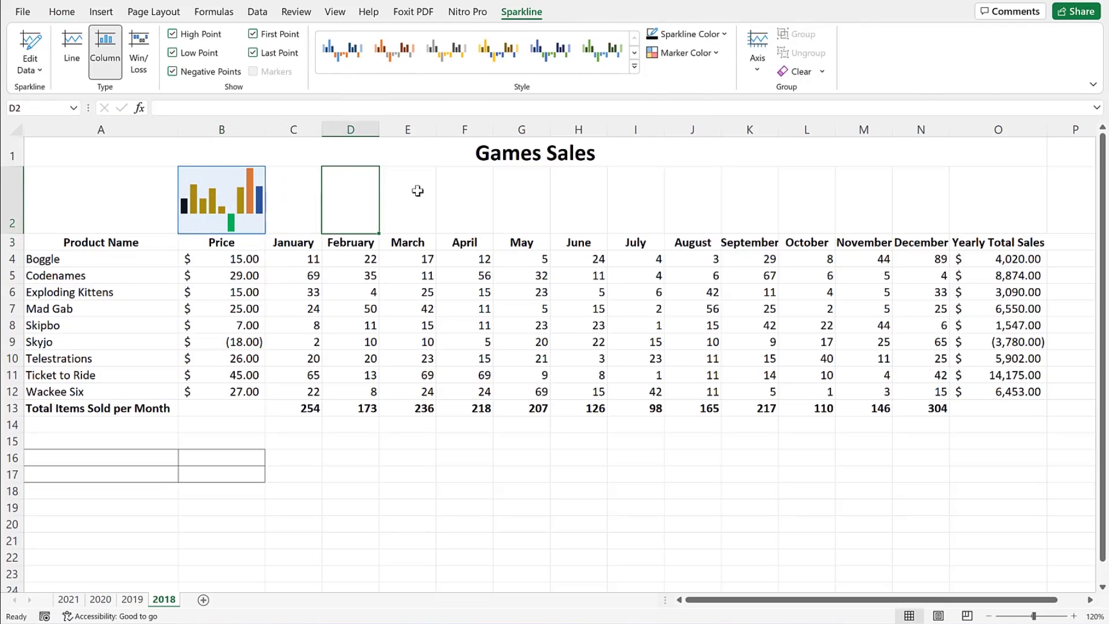
{"action": "left_click", "coordinate": [185, 207]}
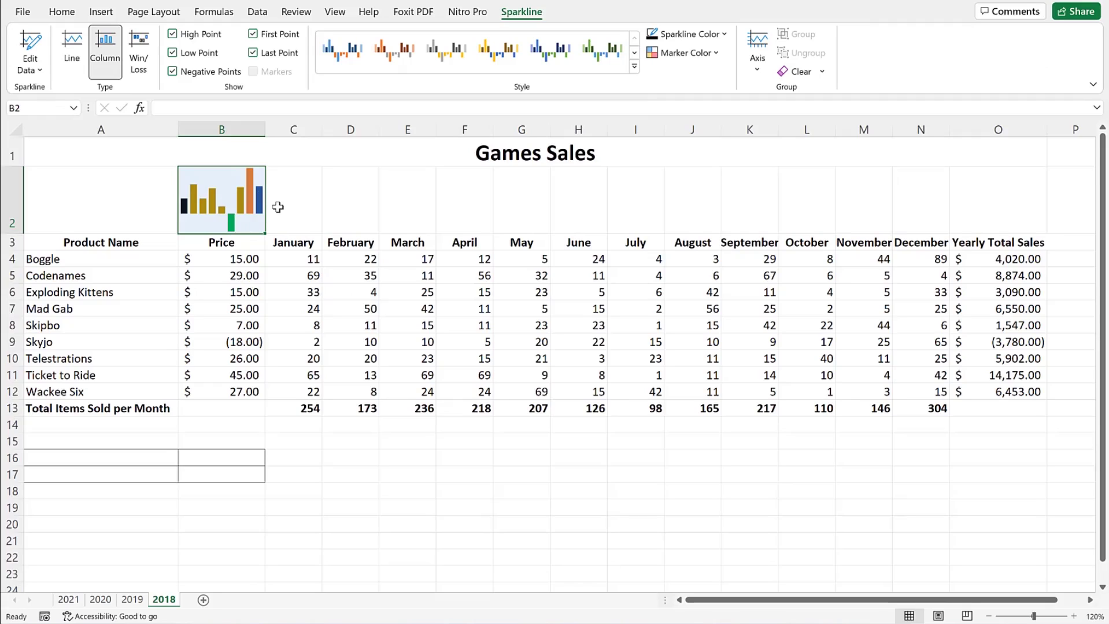
{"action": "left_click", "coordinate": [717, 52]}
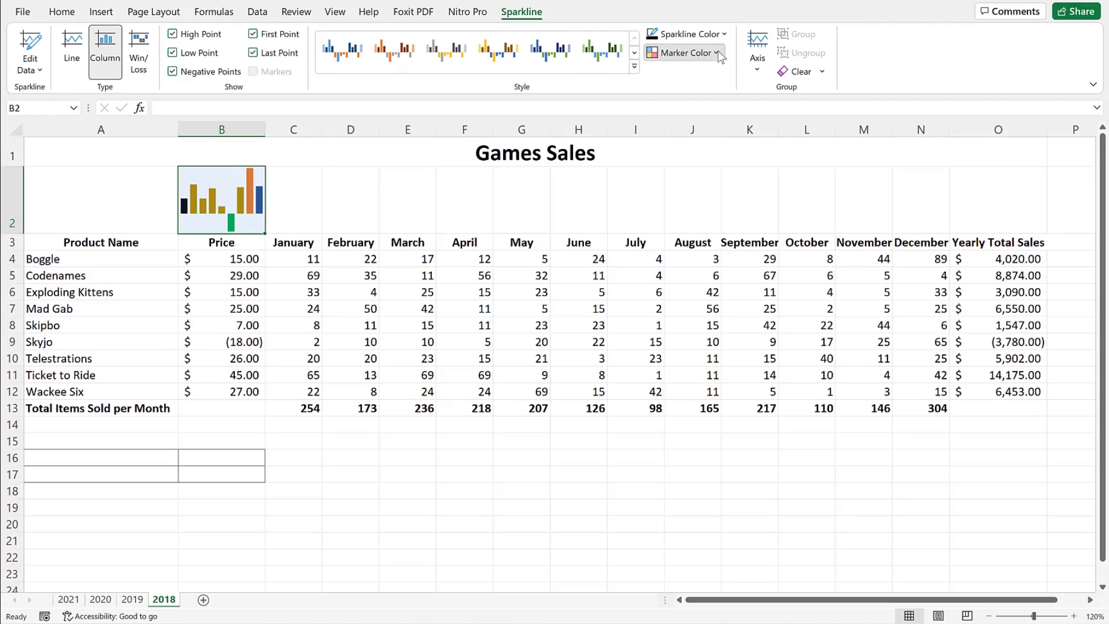
{"action": "left_click", "coordinate": [717, 54]}
{"action": "left_click", "coordinate": [716, 56]}
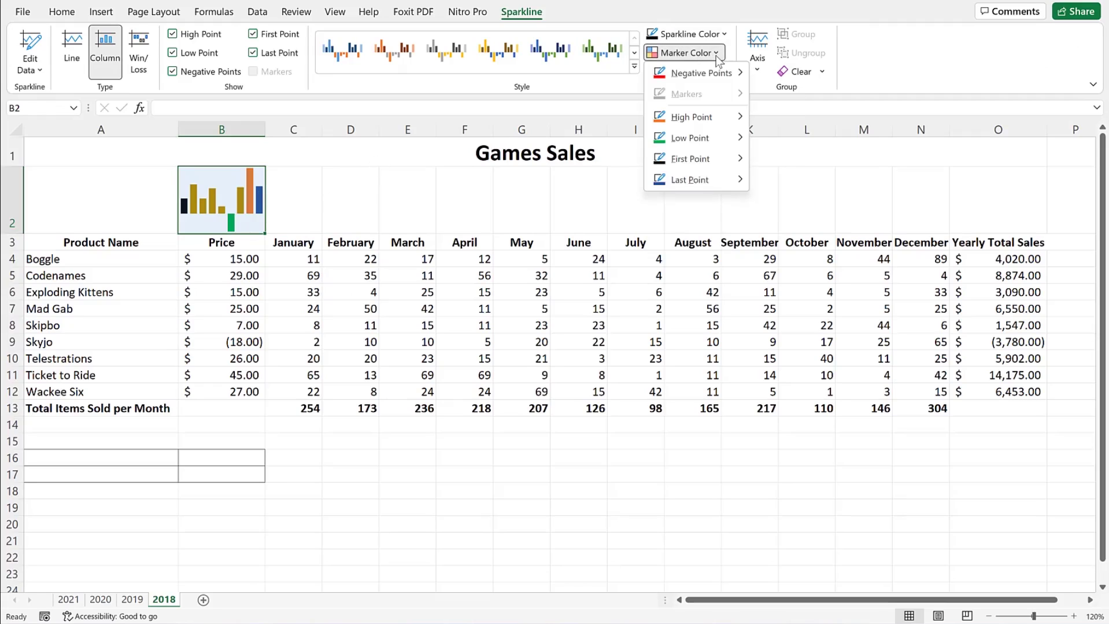
{"action": "left_click", "coordinate": [715, 55]}
{"action": "left_click", "coordinate": [634, 67]}
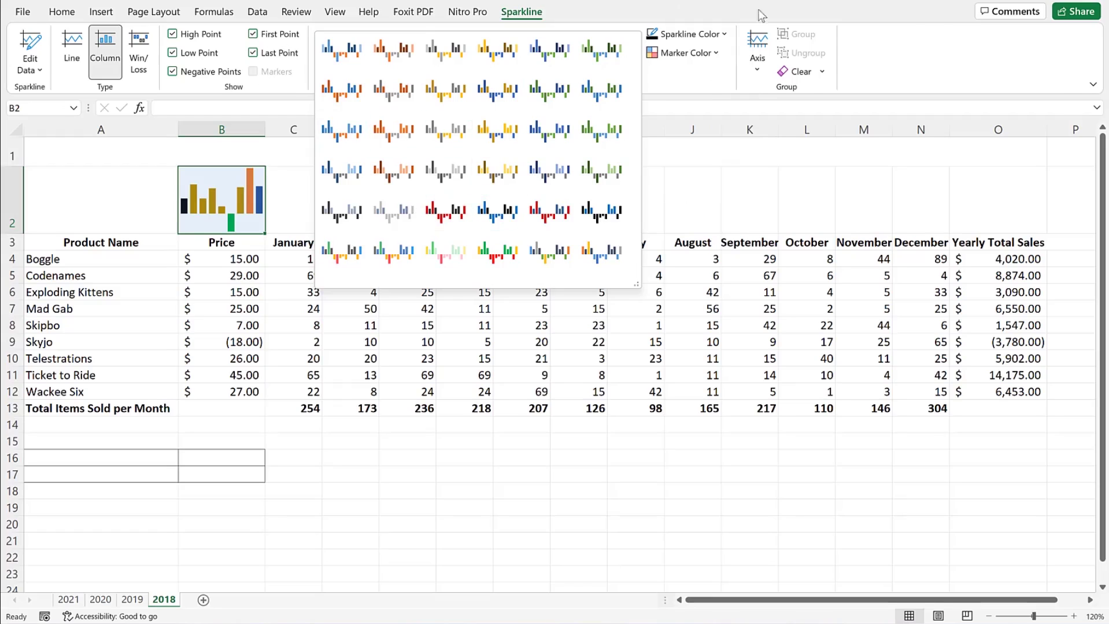
{"action": "left_click", "coordinate": [808, 4]}
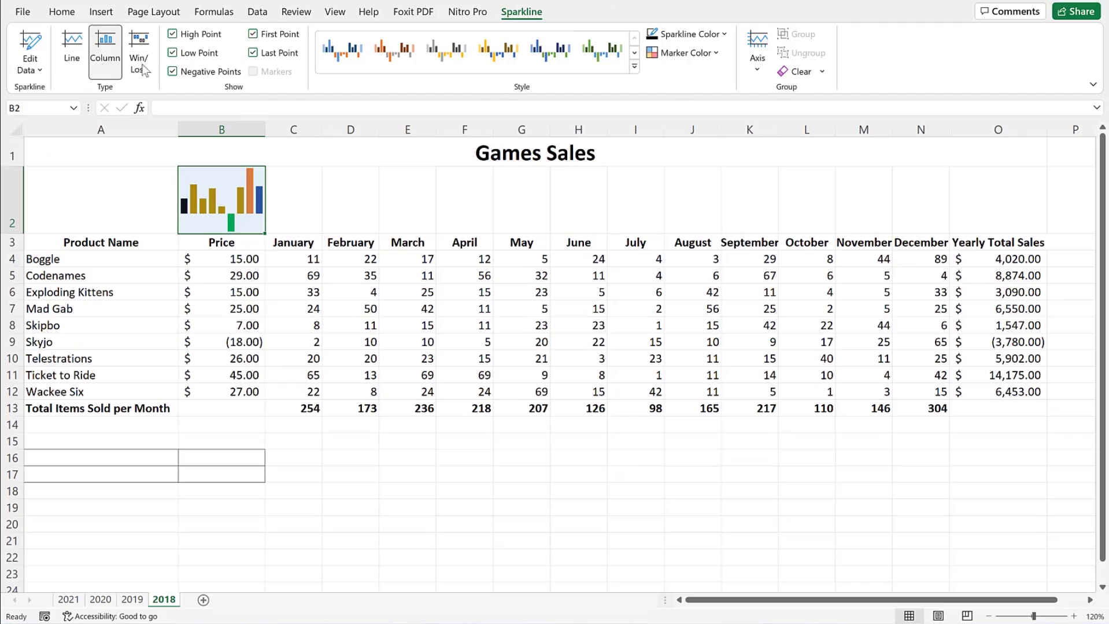
Show the horizontal axis in the B2 sparkline and change the sparkline color to standard blue
{"action": "left_click", "coordinate": [754, 73]}
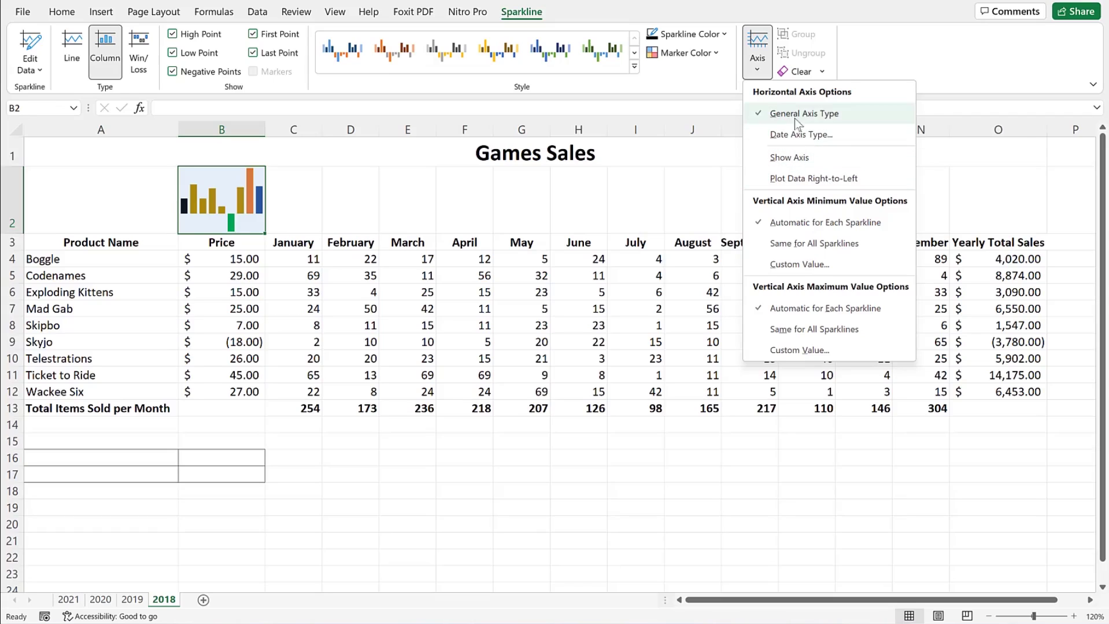
{"action": "left_click", "coordinate": [807, 158]}
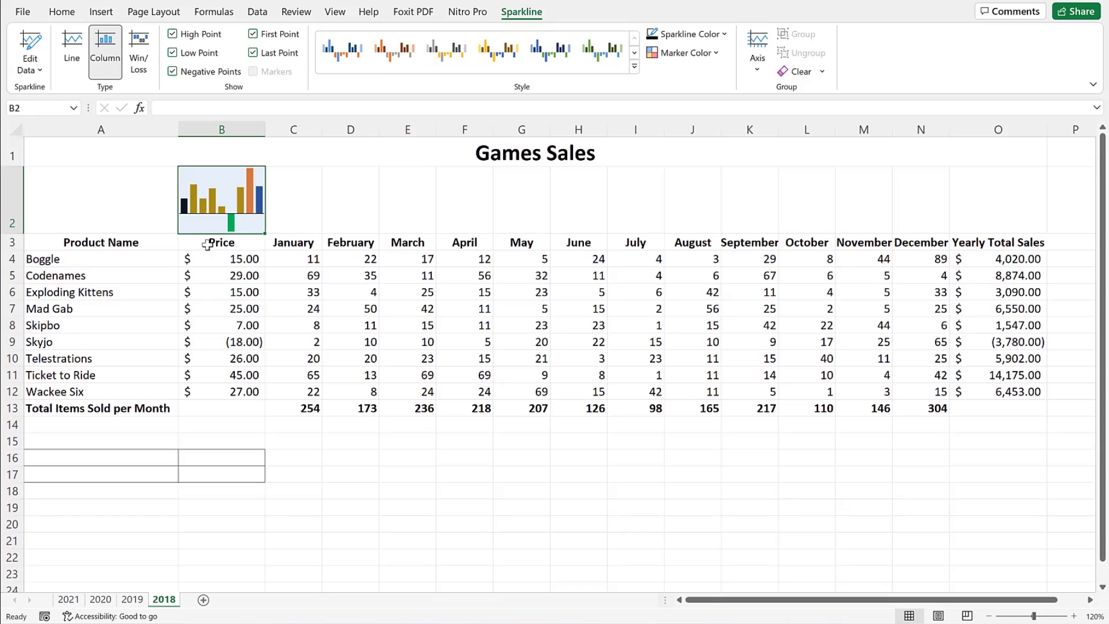
{"action": "left_click", "coordinate": [821, 71]}
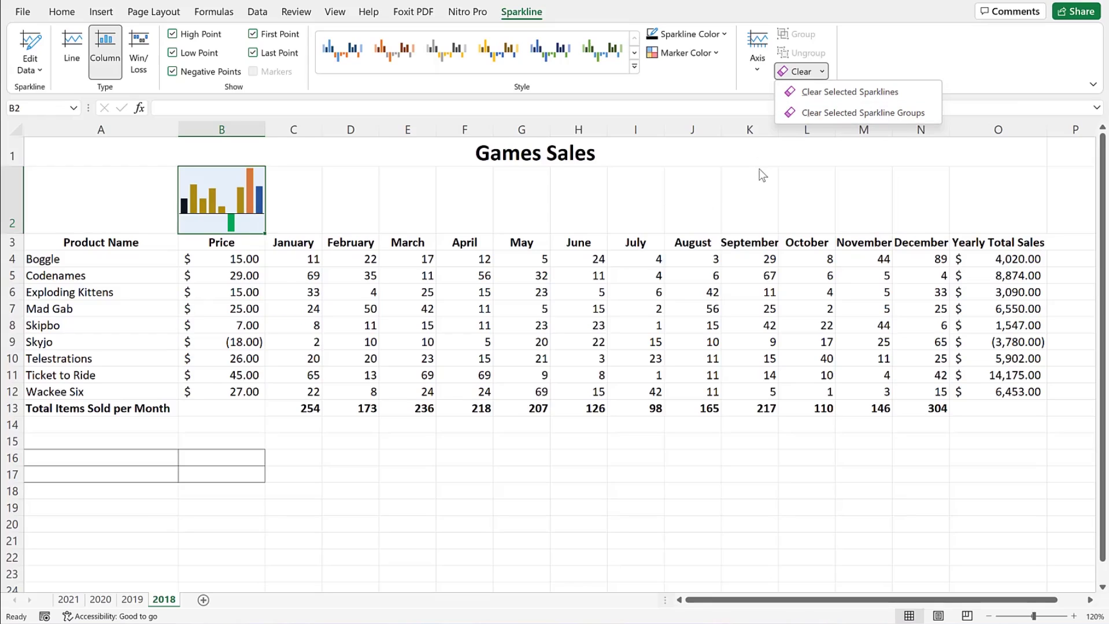
{"action": "left_click", "coordinate": [727, 32]}
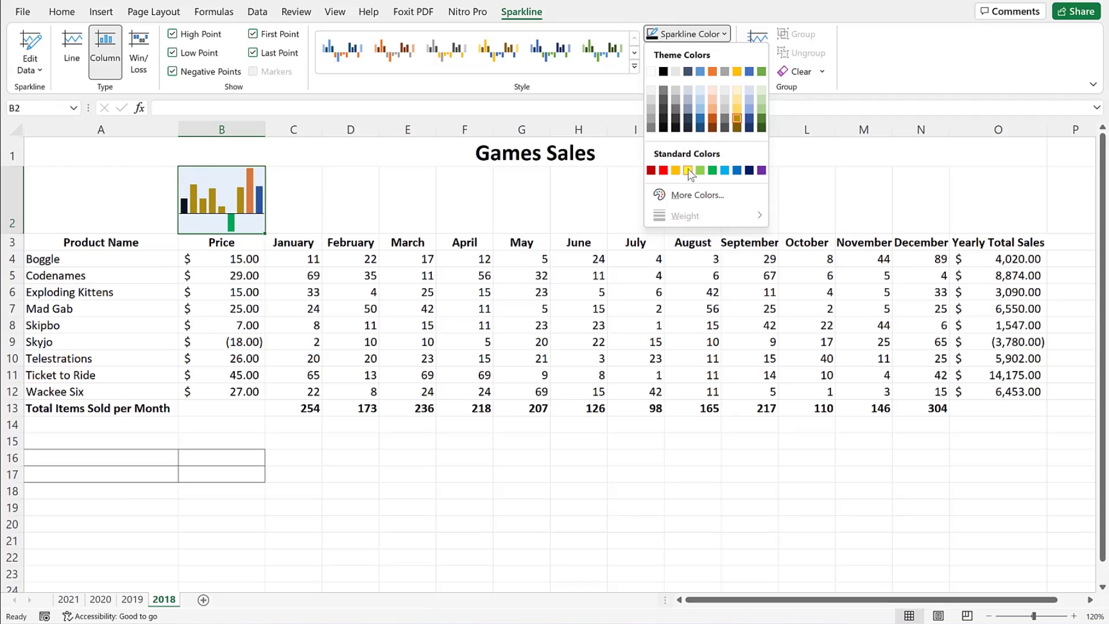
{"action": "left_click", "coordinate": [736, 171]}
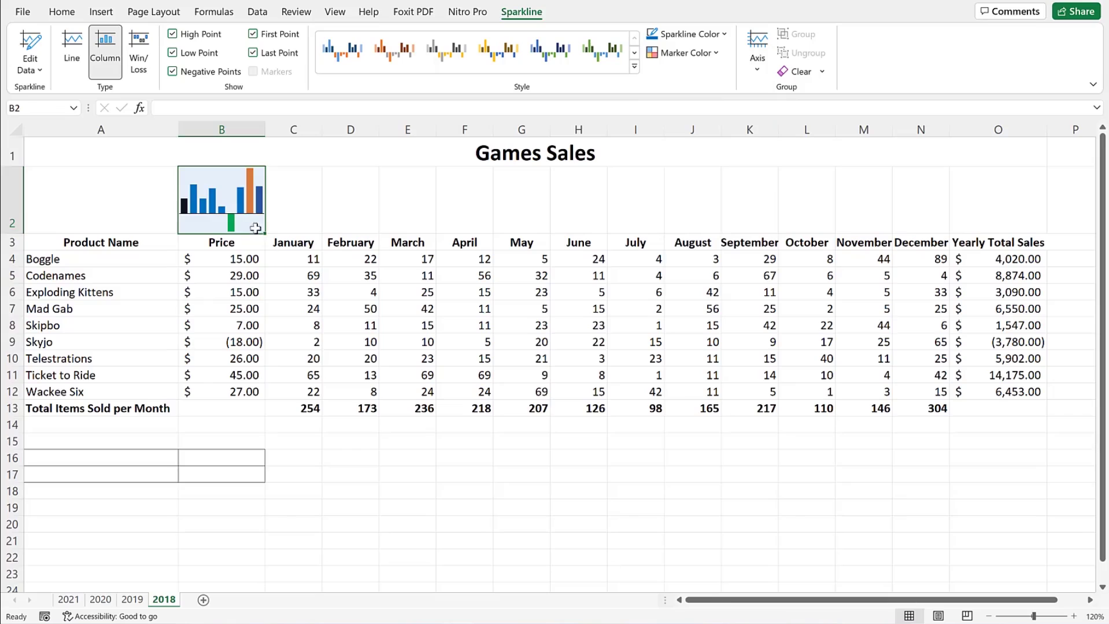
{"action": "left_click", "coordinate": [320, 477]}
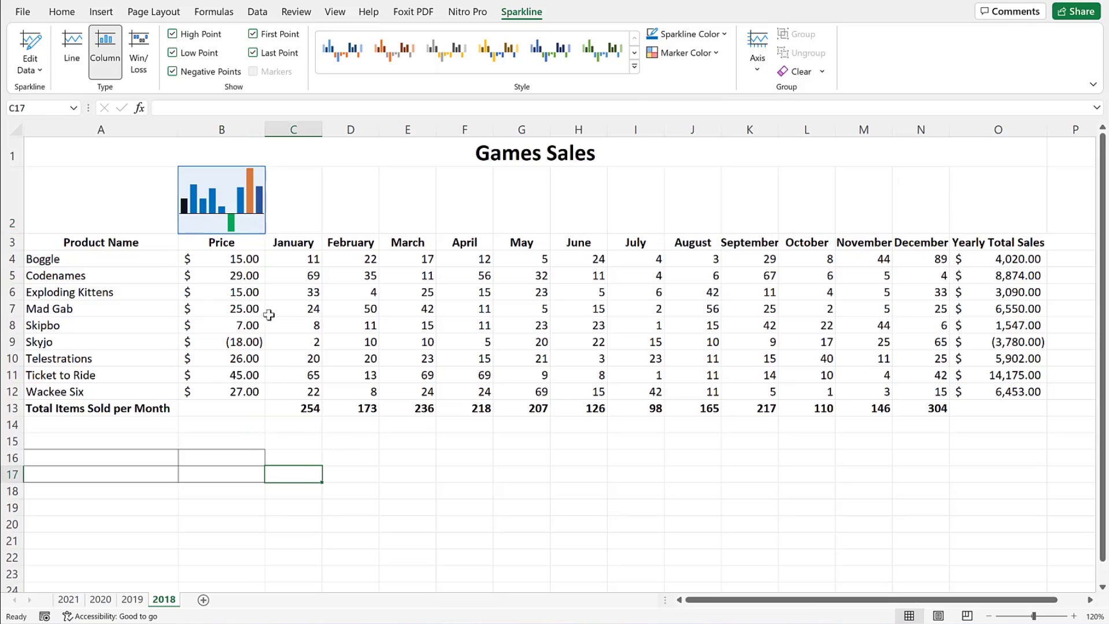
Fill the price sparkline from B2 across row 2 through O2, covering every month and the yearly total
{"action": "left_click", "coordinate": [238, 207]}
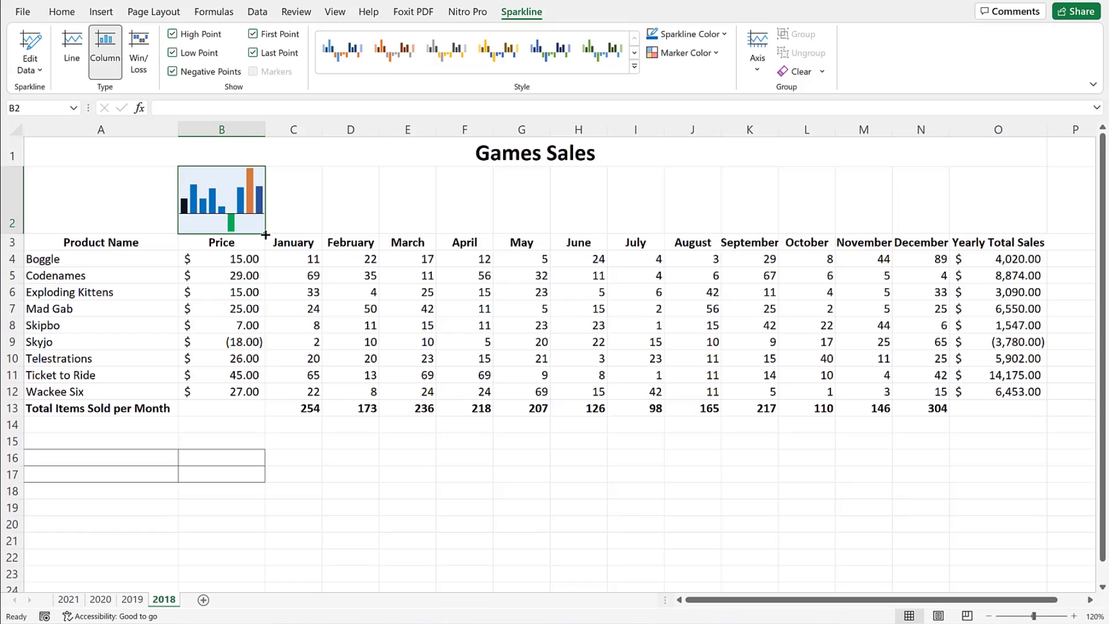
{"action": "left_click_drag", "start_coordinate": [264, 234], "coordinate": [1027, 224]}
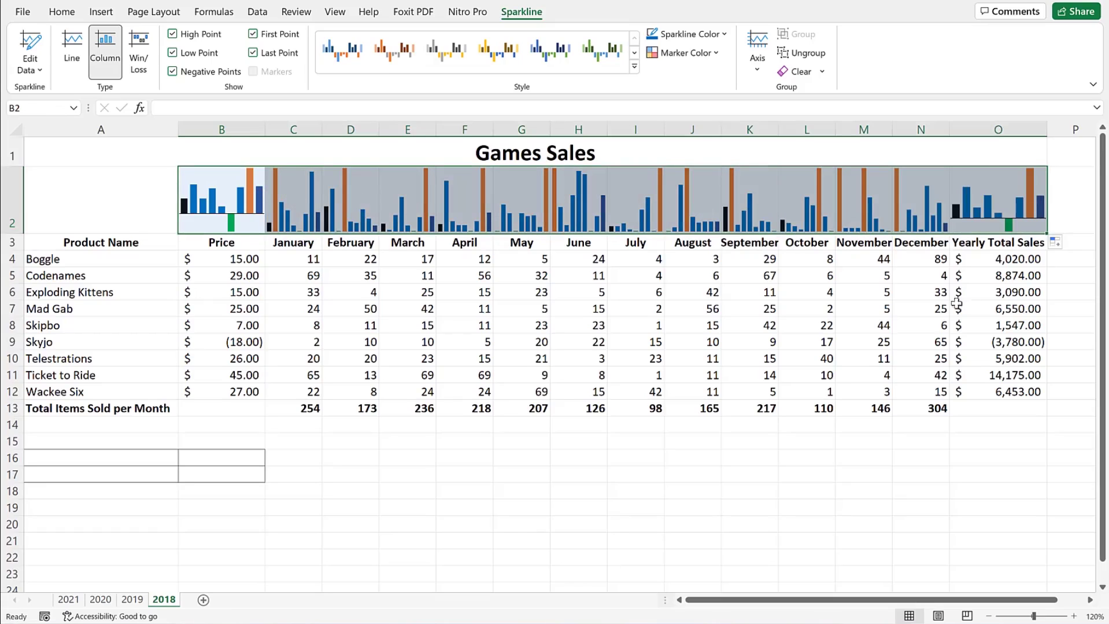
{"action": "left_click", "coordinate": [445, 513]}
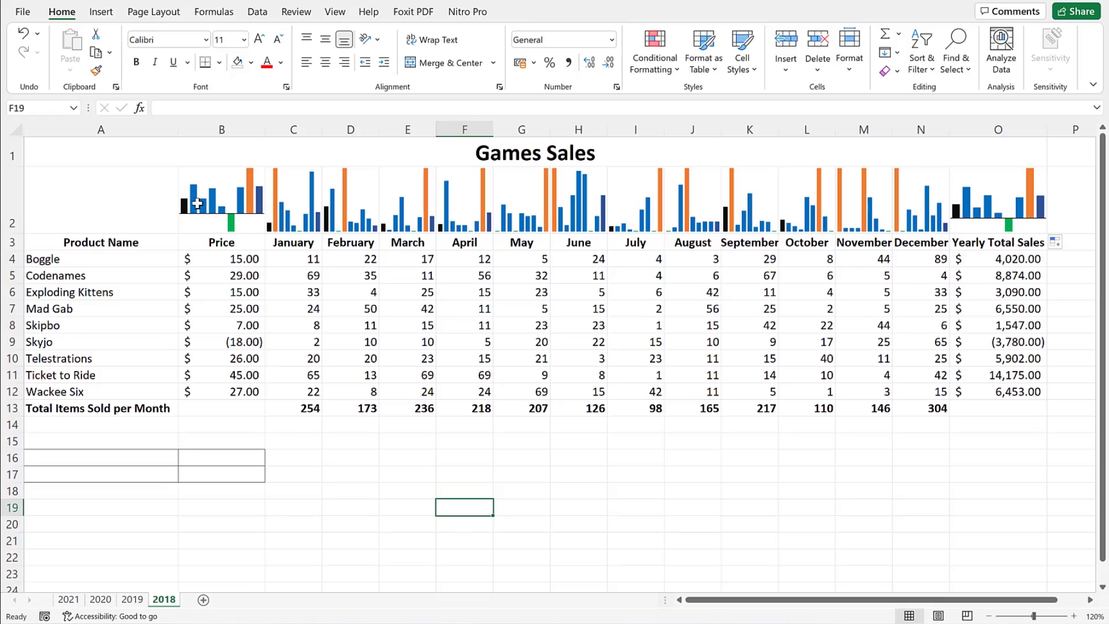
Change the sparklines in B2:O2 to the Line type and look at the marker color options
{"action": "left_click_drag", "start_coordinate": [191, 193], "coordinate": [1028, 198]}
{"action": "left_click", "coordinate": [519, 11]}
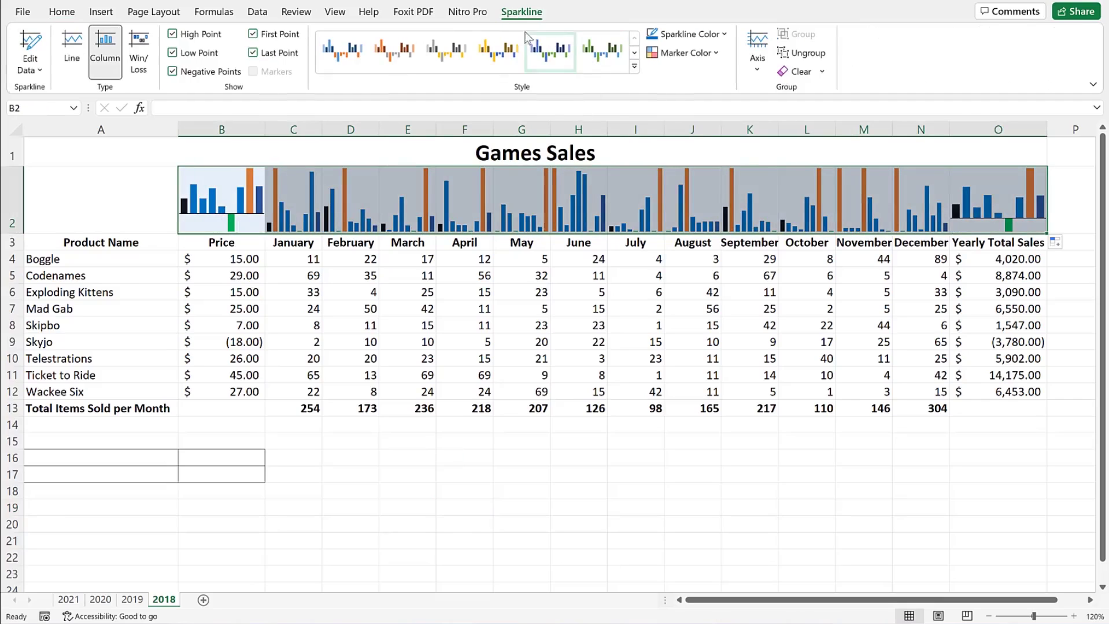
{"action": "left_click", "coordinate": [70, 55]}
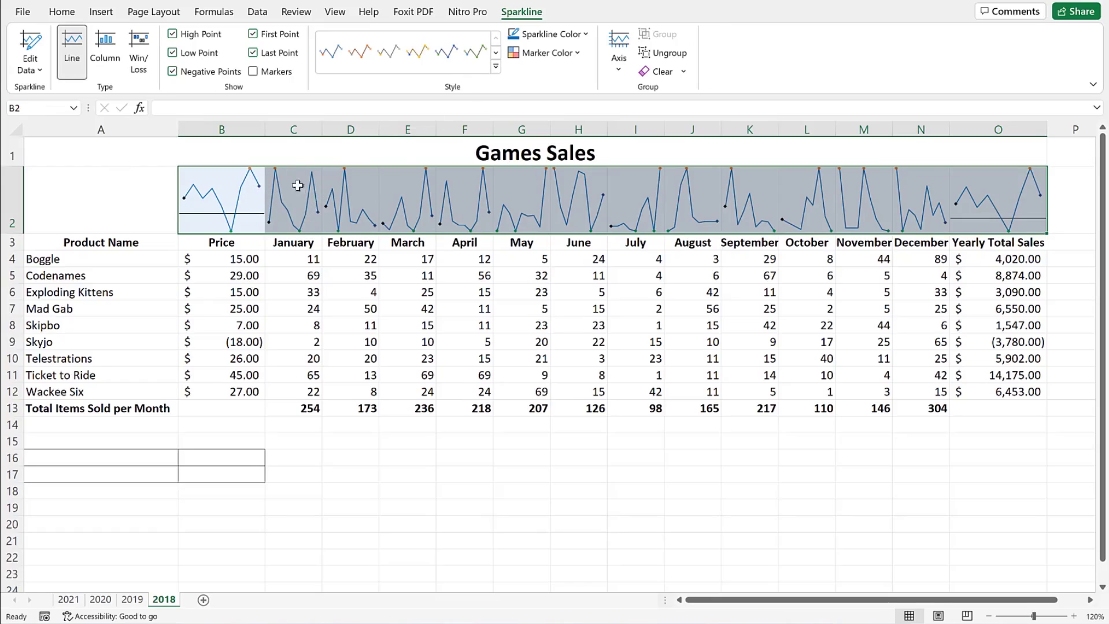
{"action": "left_click", "coordinate": [461, 303]}
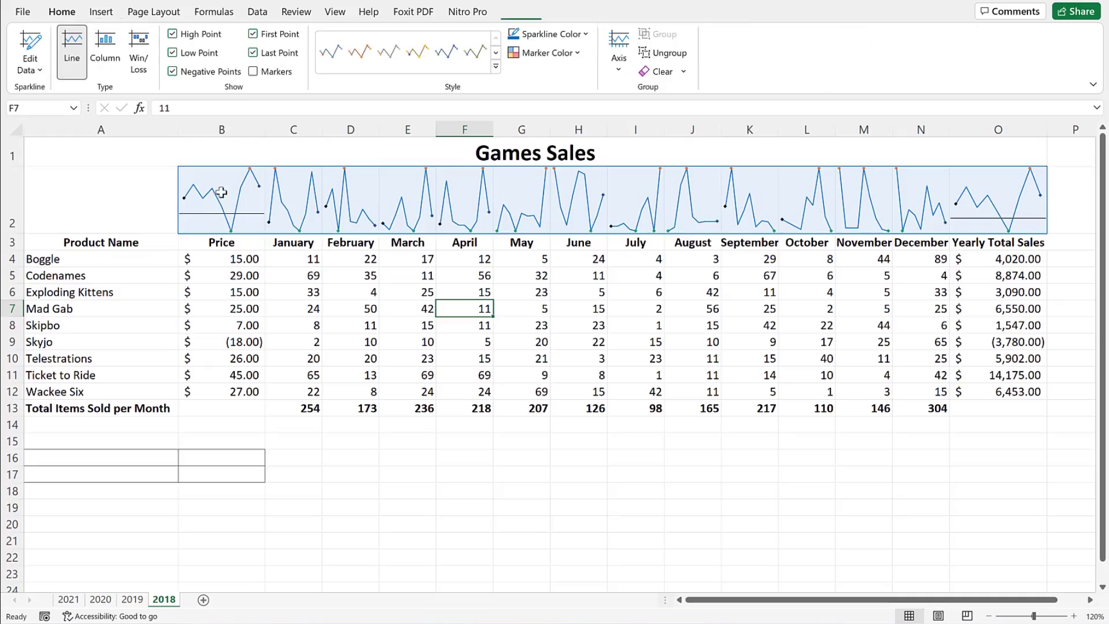
{"action": "left_click", "coordinate": [221, 190]}
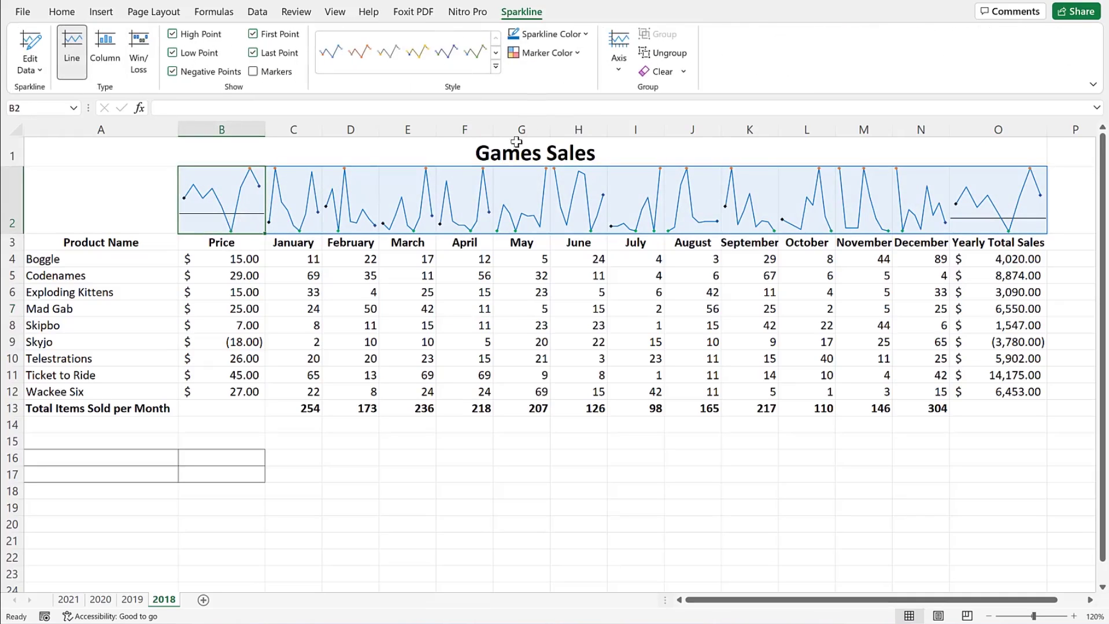
{"action": "left_click", "coordinate": [582, 52]}
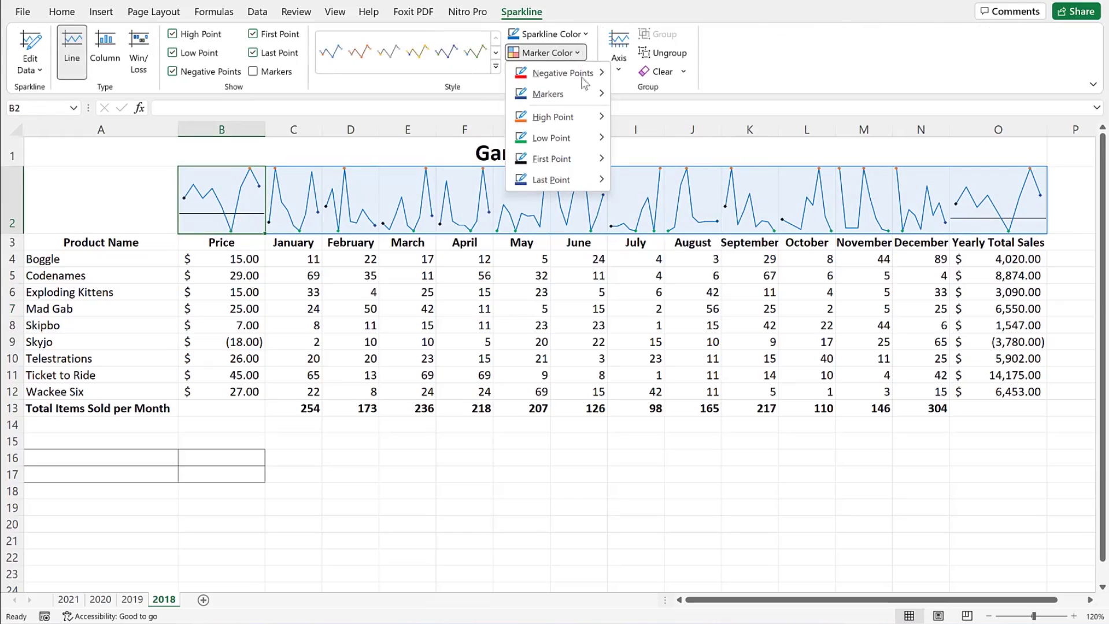
{"action": "left_click", "coordinate": [499, 376]}
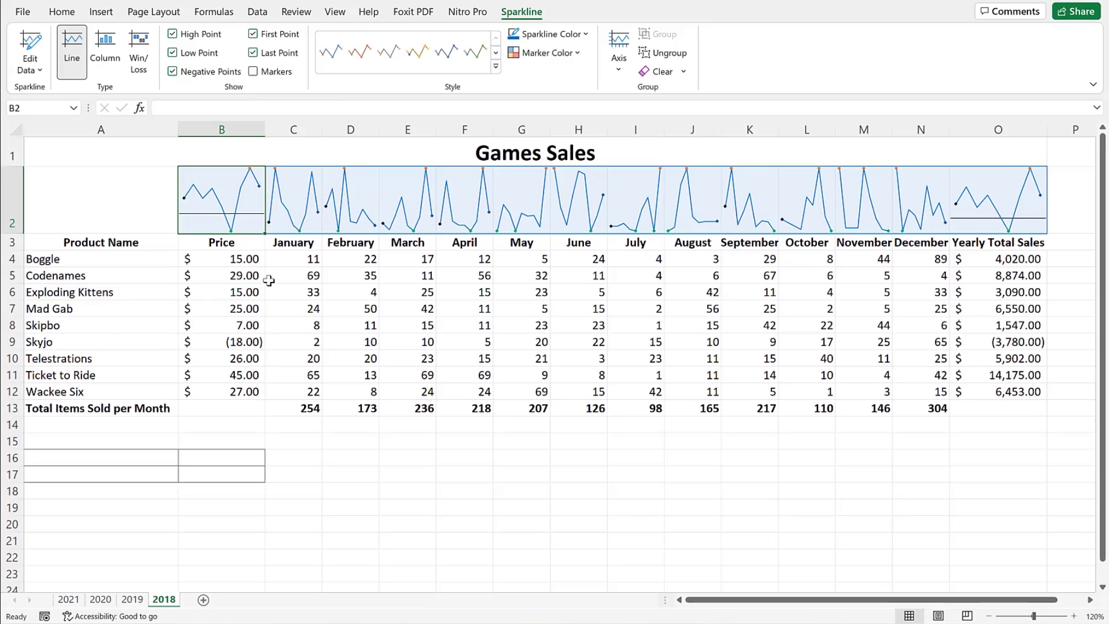
Try the Win/Loss type on the row 2 sparklines, then return them to the Column type
{"action": "left_click", "coordinate": [139, 56]}
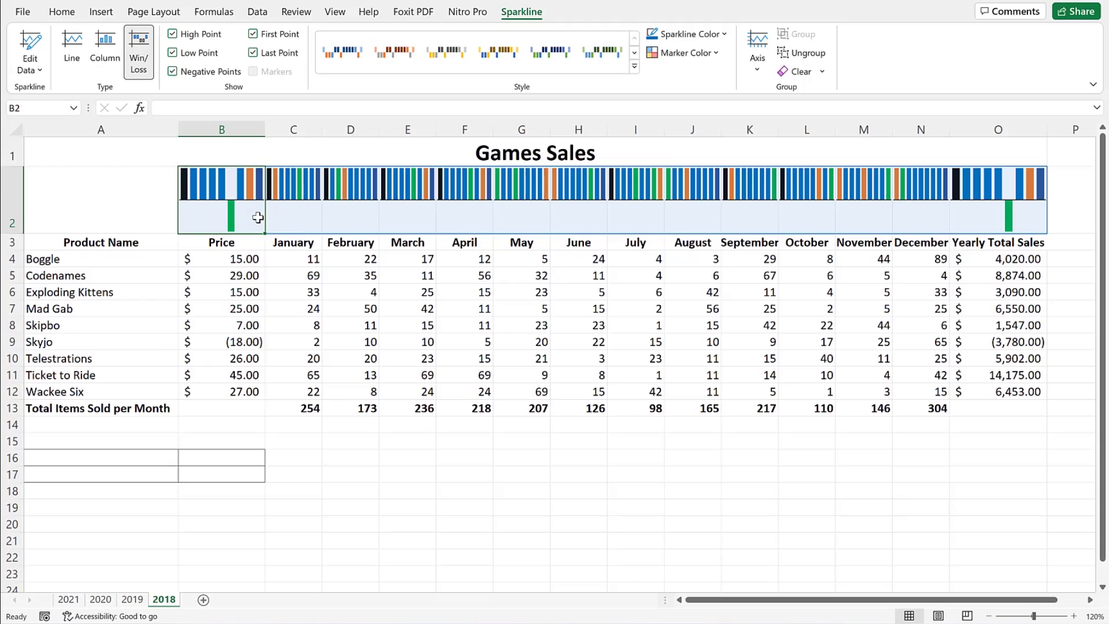
{"action": "left_click", "coordinate": [105, 52]}
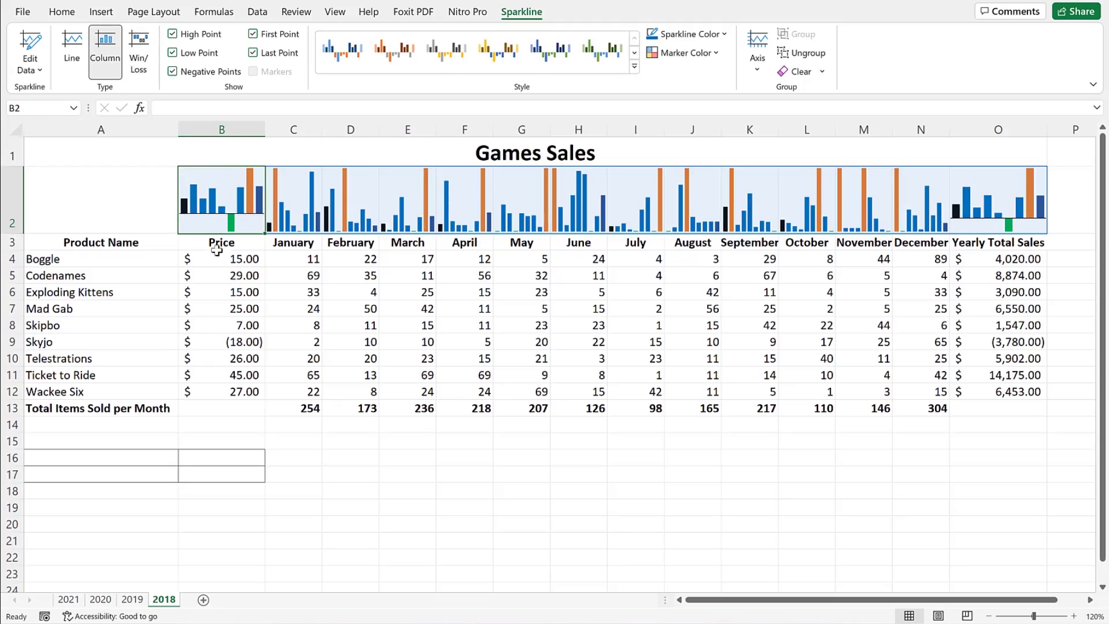